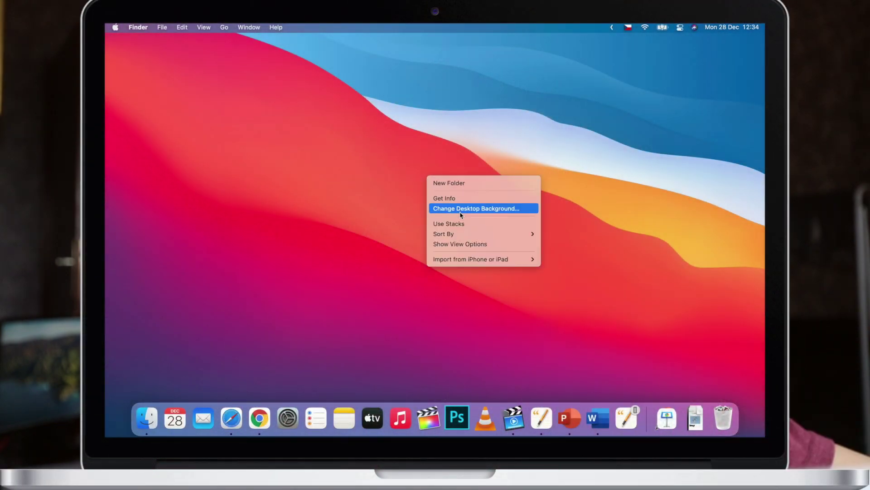
Open the desktop picture settings with a new Finder window alongside
{"action": "left_click", "coordinate": [460, 209]}
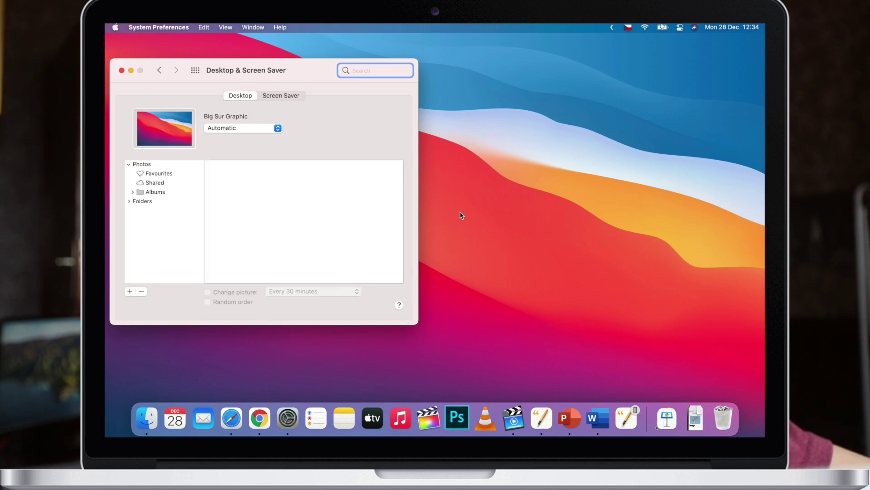
{"action": "left_click", "coordinate": [483, 187]}
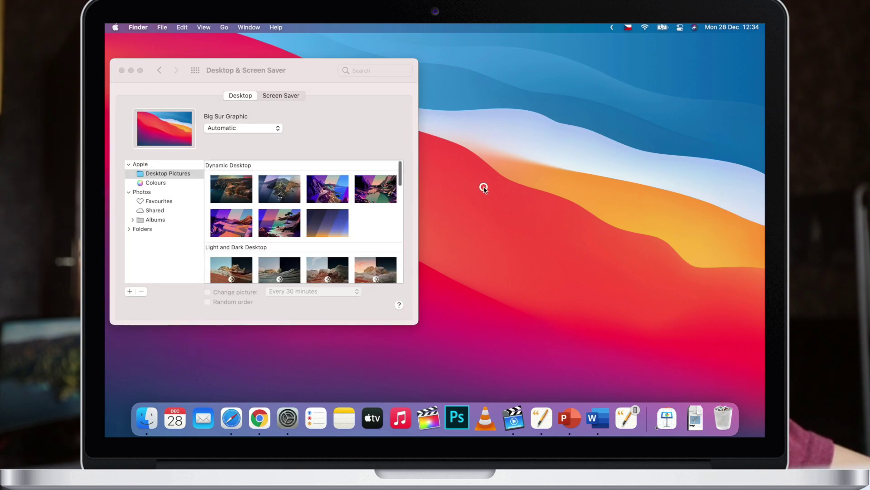
{"action": "key", "text": "super+n"}
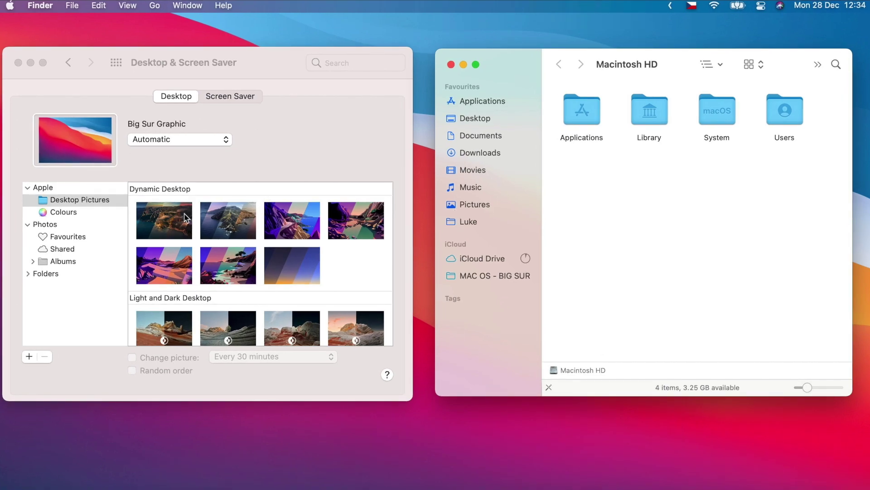
{"action": "key", "text": "super+Tab"}
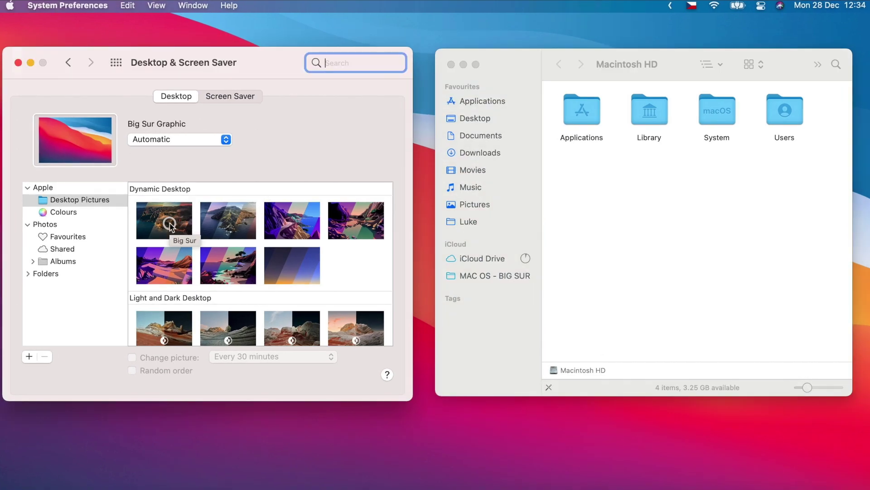
Try the Big Sur and The Lake wallpapers, then settle on Solar Gradients
{"action": "left_click", "coordinate": [171, 227]}
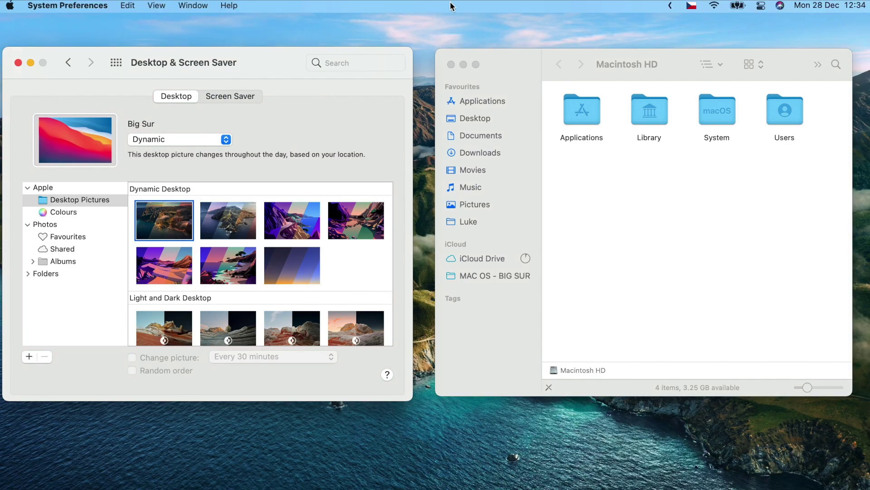
{"action": "left_click", "coordinate": [525, 65]}
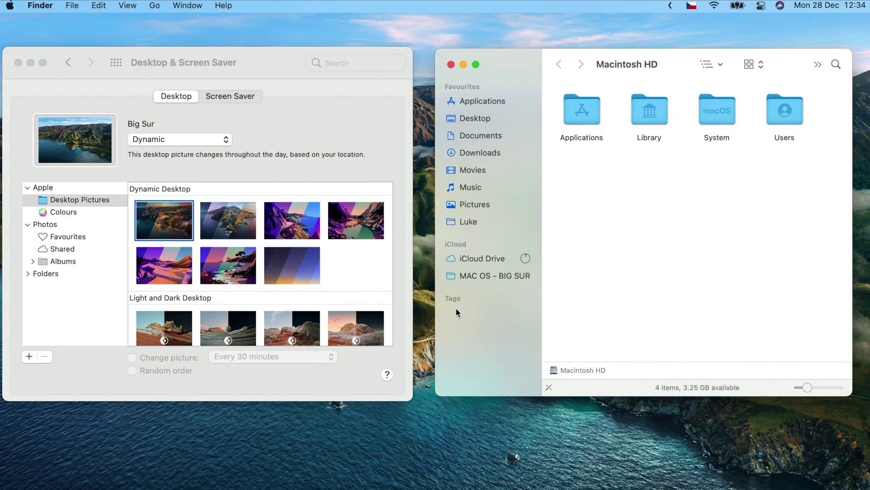
{"action": "left_click", "coordinate": [286, 73]}
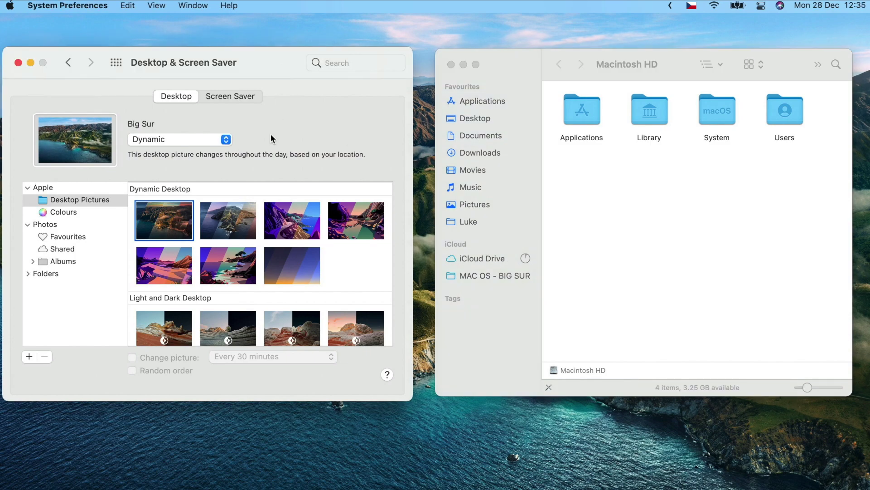
{"action": "left_click", "coordinate": [354, 216]}
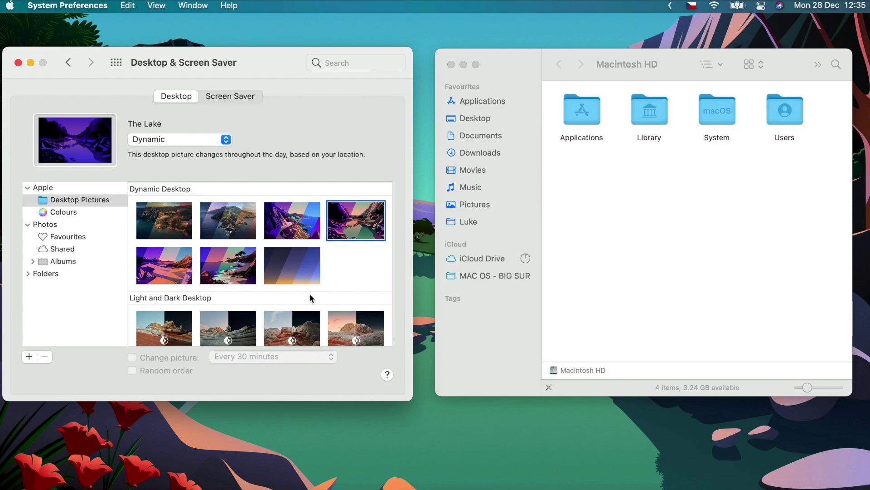
{"action": "scroll", "coordinate": [312, 298], "scroll_direction": "down", "scroll_amount": 3}
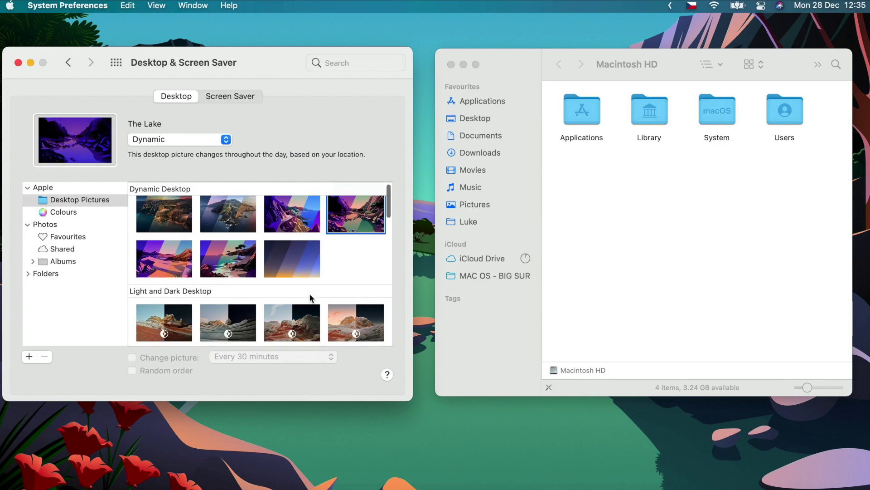
{"action": "left_click", "coordinate": [298, 238]}
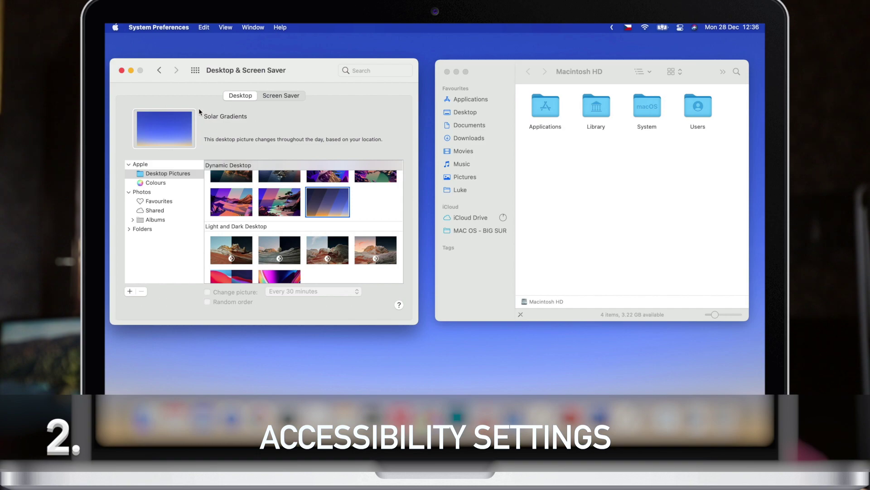
Tick Reduce transparency under Accessibility > Display, then bring Finder forward
{"action": "left_click", "coordinate": [195, 70]}
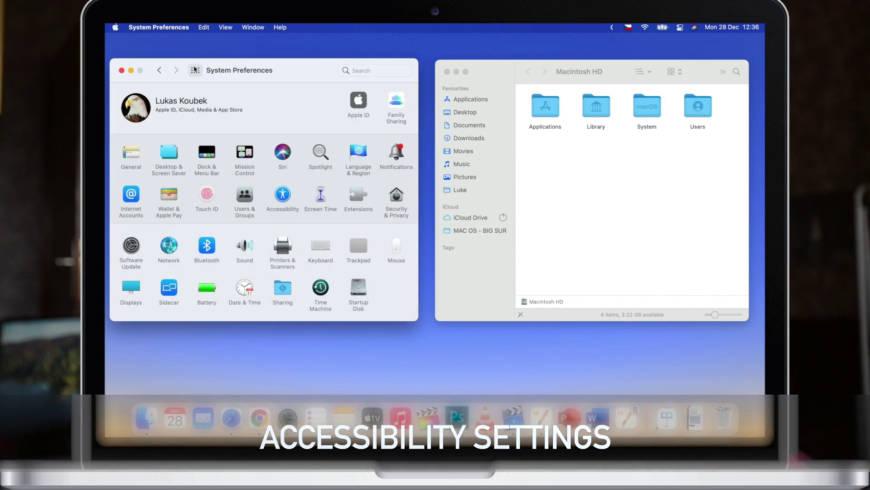
{"action": "left_click", "coordinate": [283, 195]}
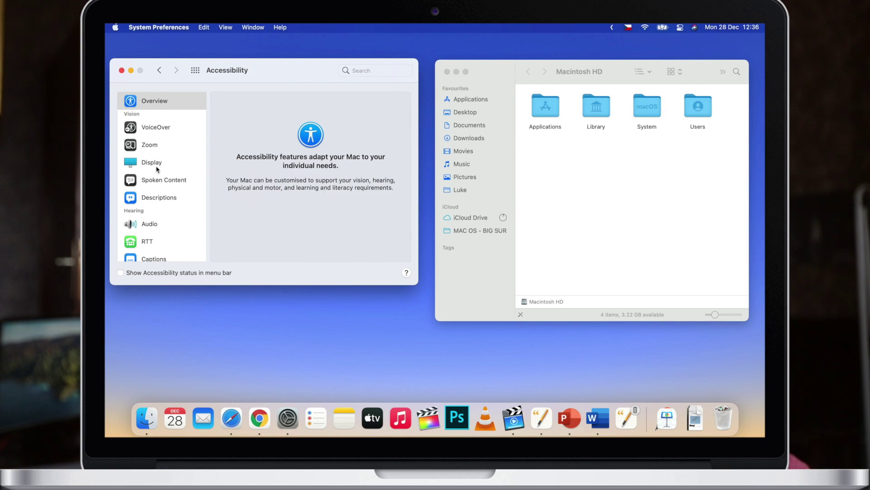
{"action": "left_click", "coordinate": [155, 166]}
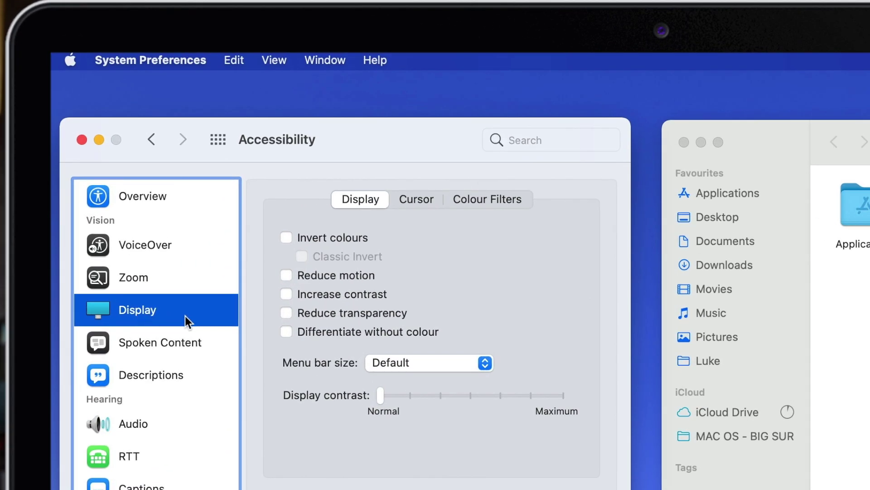
{"action": "left_click", "coordinate": [286, 313]}
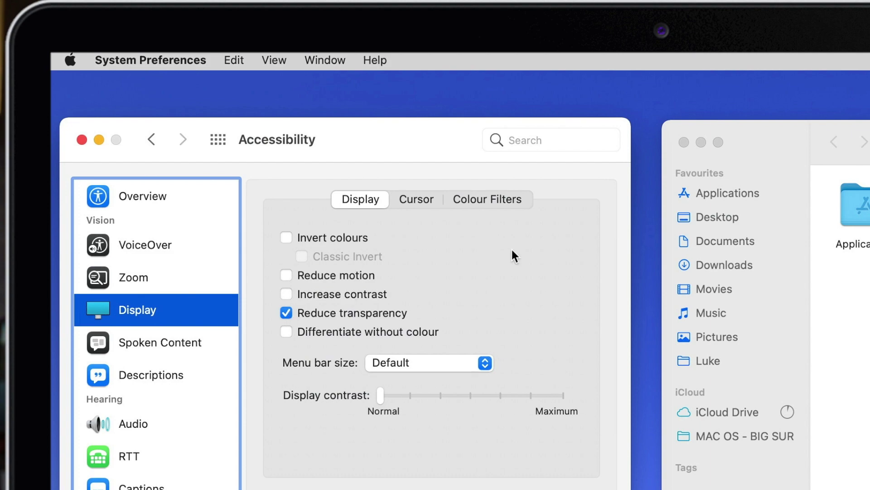
{"action": "left_click", "coordinate": [788, 226]}
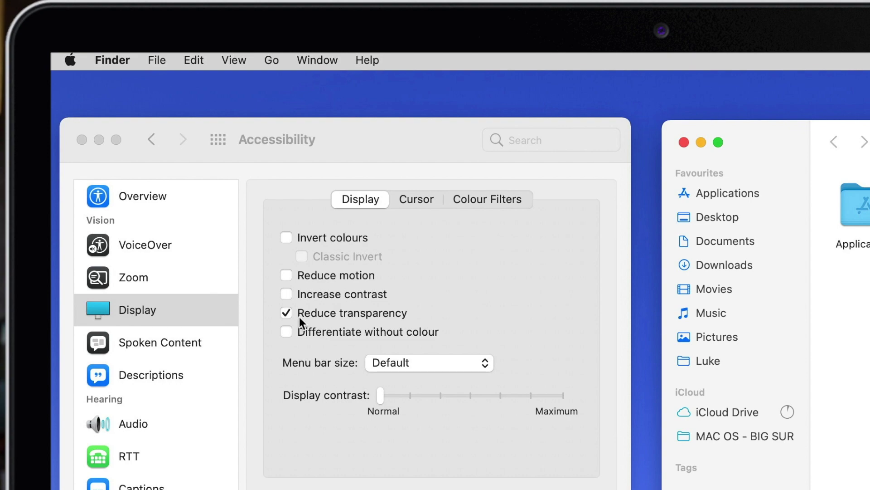
Untick Reduce transparency, preview Increase contrast, then untick Increase contrast too
{"action": "left_click", "coordinate": [285, 312]}
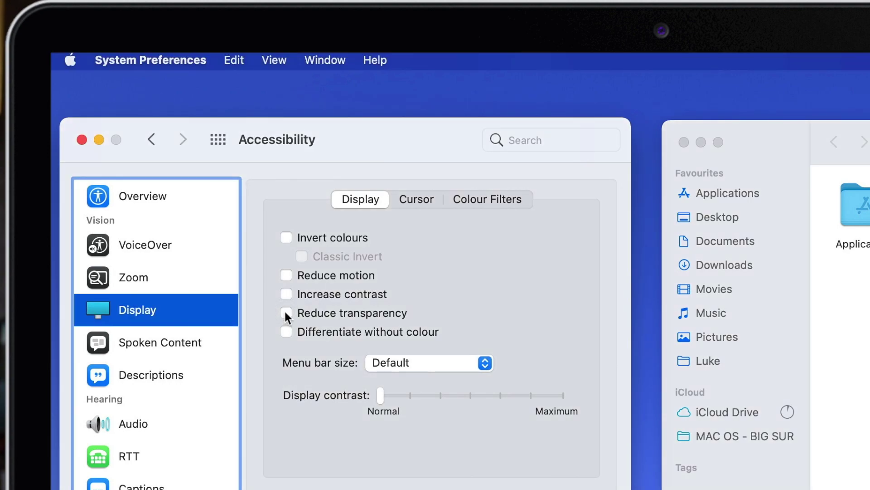
{"action": "left_click", "coordinate": [285, 293]}
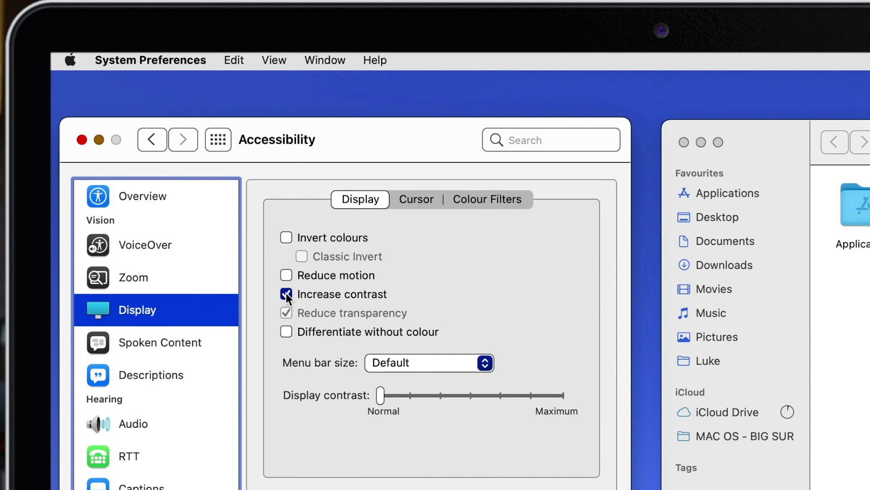
{"action": "left_click", "coordinate": [287, 293]}
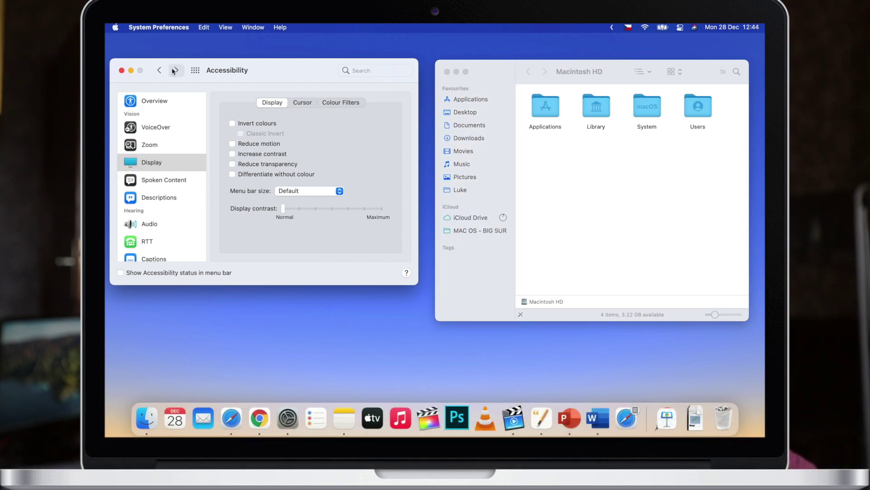
{"action": "left_click", "coordinate": [311, 191]}
{"action": "left_click", "coordinate": [297, 203]}
{"action": "left_click", "coordinate": [209, 30]}
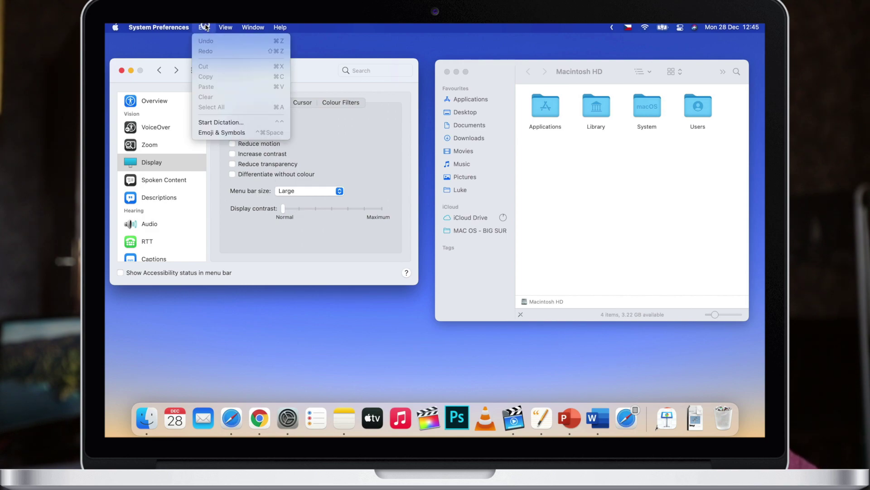
{"action": "left_click", "coordinate": [340, 191]}
{"action": "left_click", "coordinate": [307, 180]}
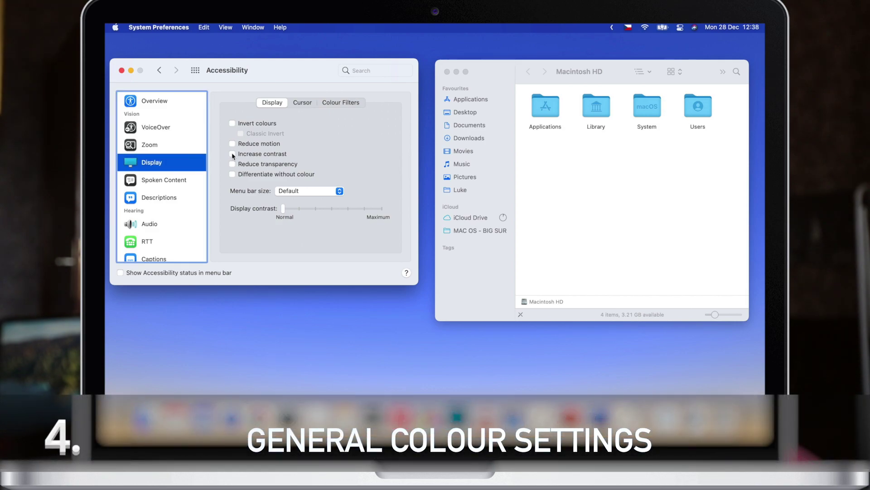
In General, toggle Allow wallpaper tinting in windows several times, leaving it on
{"action": "left_click", "coordinate": [197, 70]}
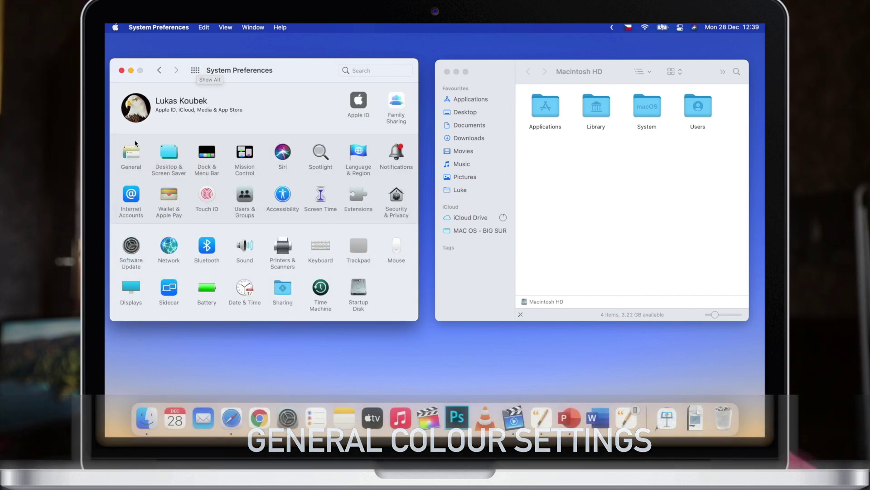
{"action": "left_click", "coordinate": [131, 152]}
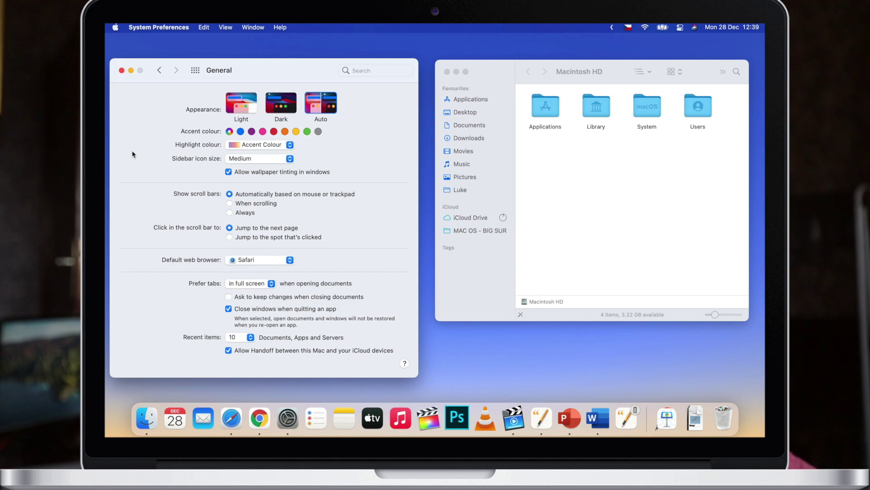
{"action": "left_click", "coordinate": [228, 172]}
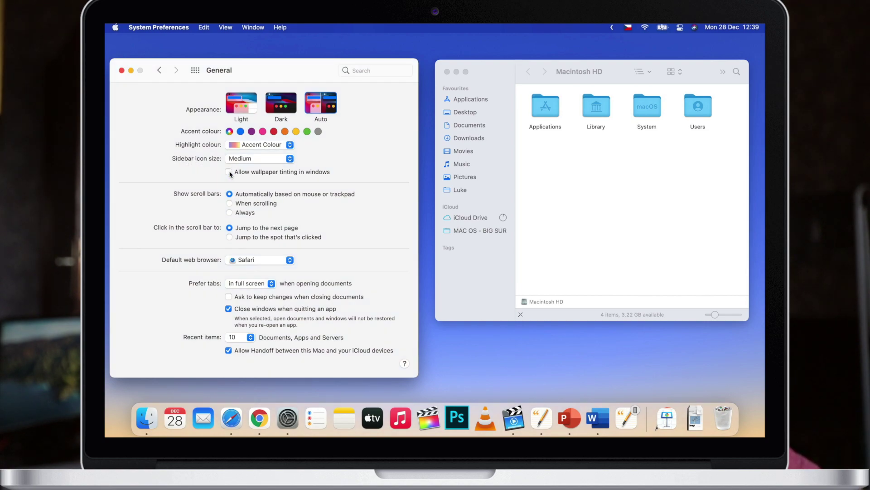
{"action": "left_click", "coordinate": [229, 172]}
{"action": "left_click", "coordinate": [229, 172]}
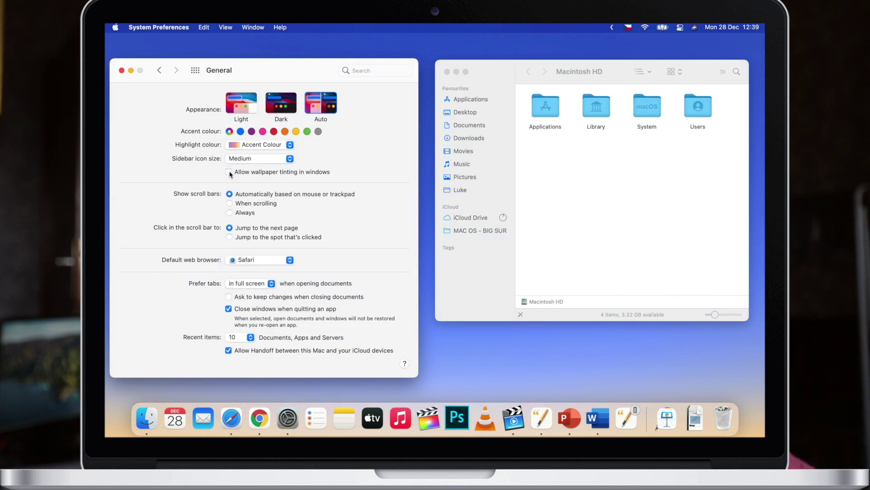
{"action": "left_click", "coordinate": [229, 171]}
{"action": "left_click", "coordinate": [229, 172]}
{"action": "left_click", "coordinate": [229, 172]}
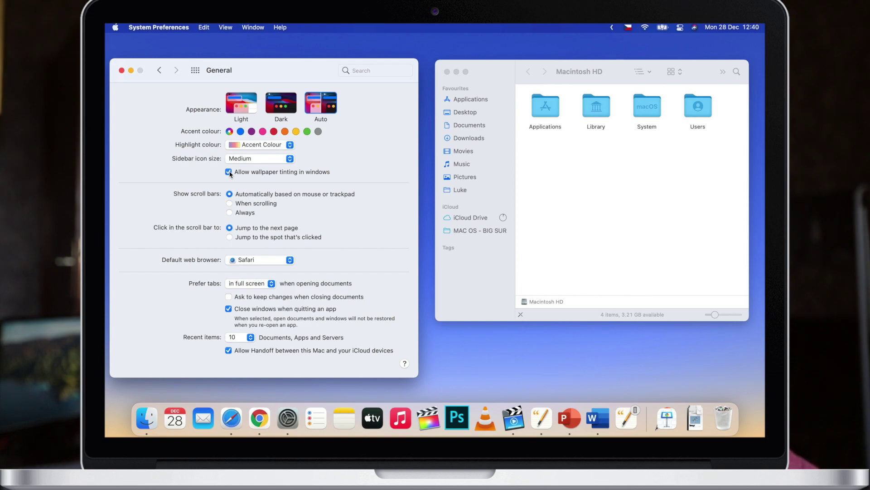
Try the purple, red, yellow and blue accent colours
{"action": "left_click", "coordinate": [252, 132]}
{"action": "left_click", "coordinate": [274, 132]}
{"action": "left_click", "coordinate": [296, 132]}
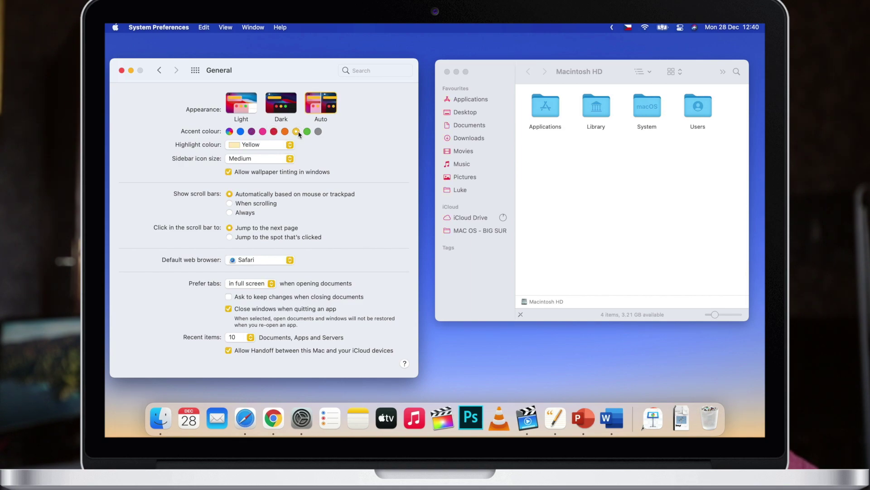
{"action": "left_click", "coordinate": [241, 132]}
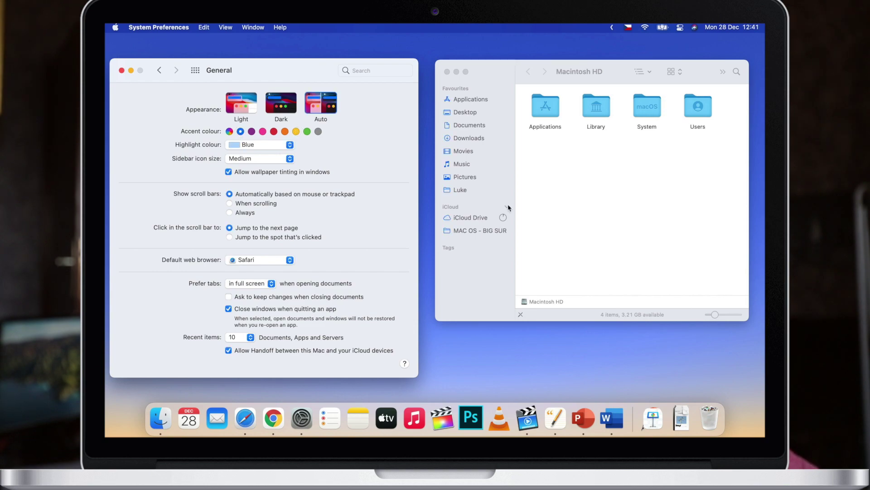
Compare the colours in Notes, choose the multicolour accent, and close the Notes window
{"action": "left_click", "coordinate": [358, 414]}
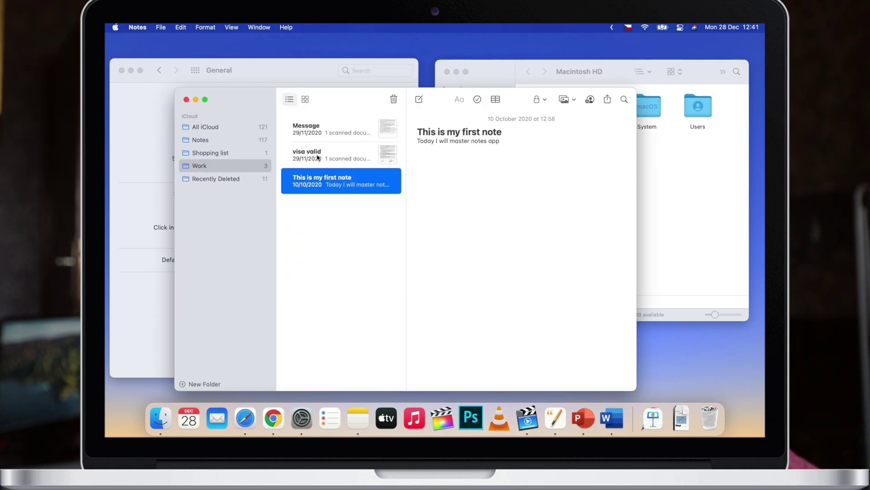
{"action": "left_click", "coordinate": [317, 158]}
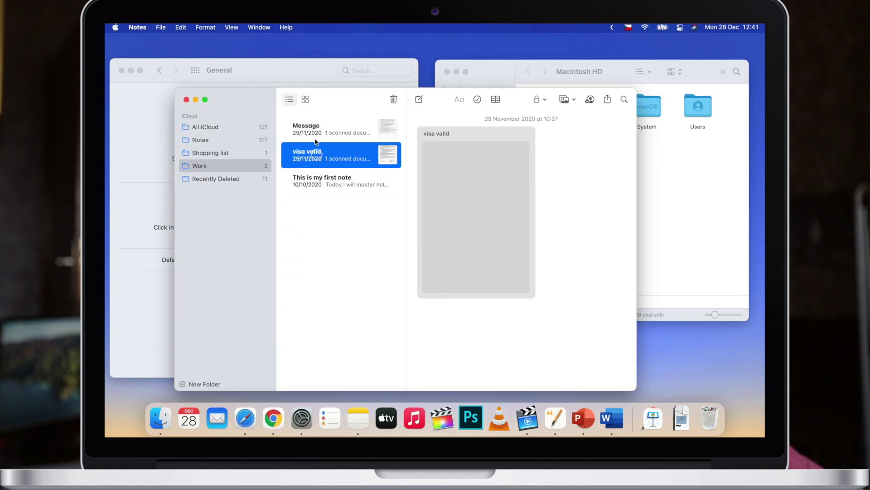
{"action": "left_click", "coordinate": [315, 135]}
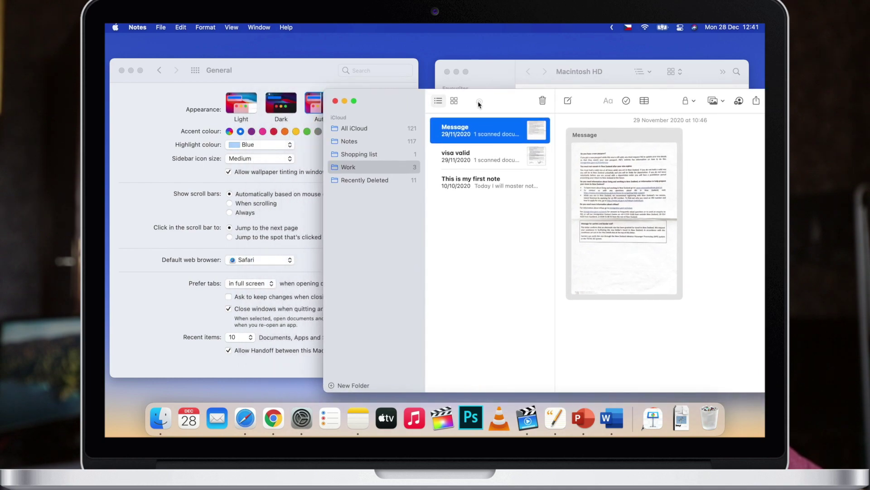
{"action": "left_click_drag", "start_coordinate": [482, 104], "coordinate": [487, 105]}
{"action": "left_click", "coordinate": [230, 132]}
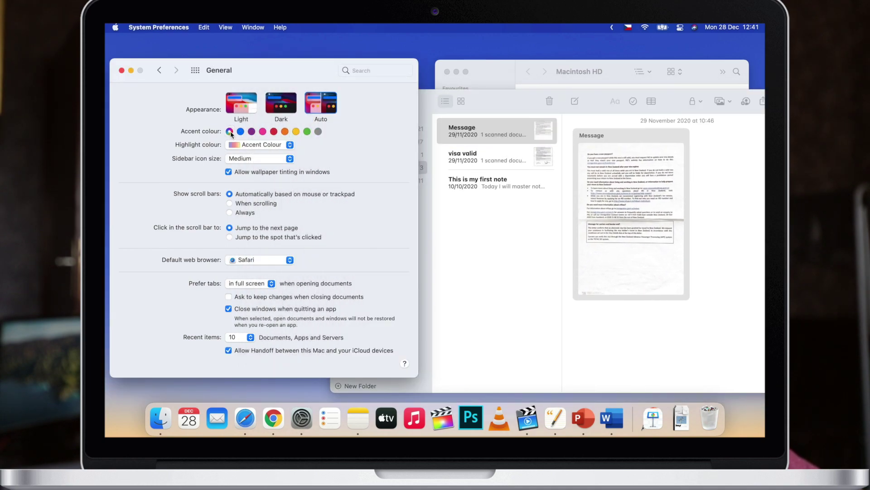
{"action": "left_click", "coordinate": [477, 145]}
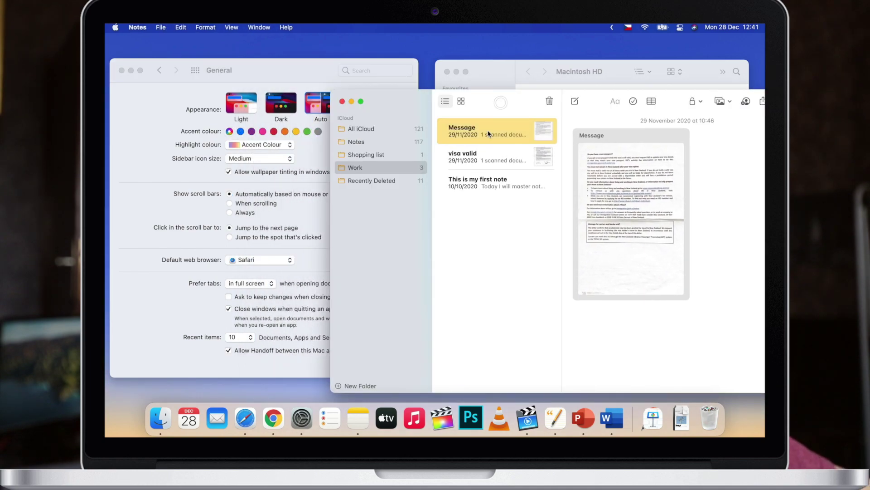
{"action": "key", "text": "Down"}
{"action": "key", "text": "Down"}
{"action": "left_click", "coordinate": [342, 101]}
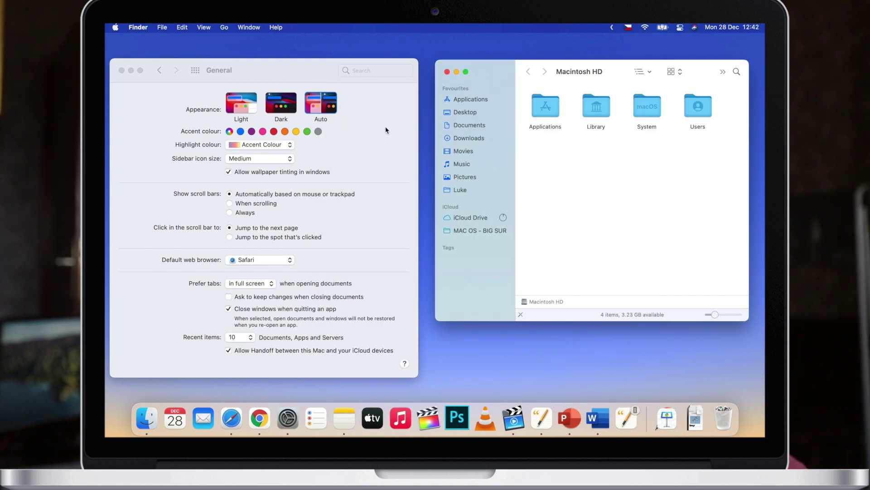
Set the highlight colour to Red and select note text to preview it
{"action": "left_click", "coordinate": [259, 148]}
{"action": "left_click", "coordinate": [259, 145]}
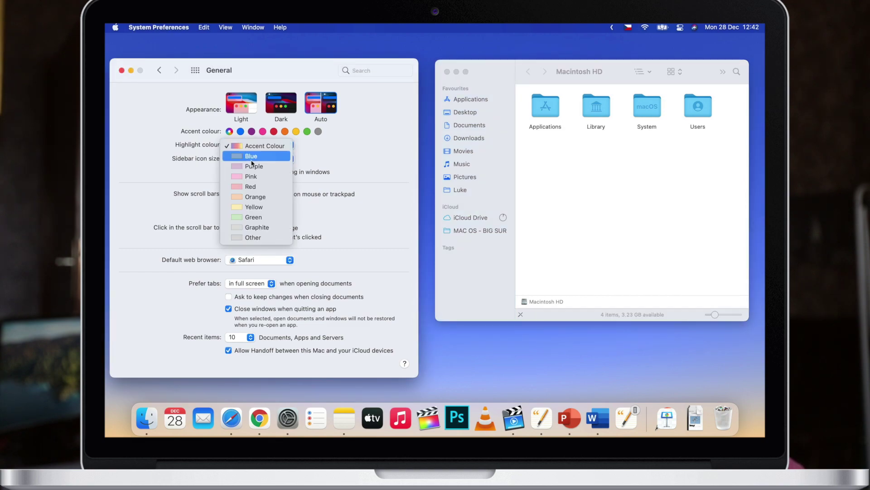
{"action": "left_click", "coordinate": [249, 189]}
{"action": "left_click", "coordinate": [343, 418]}
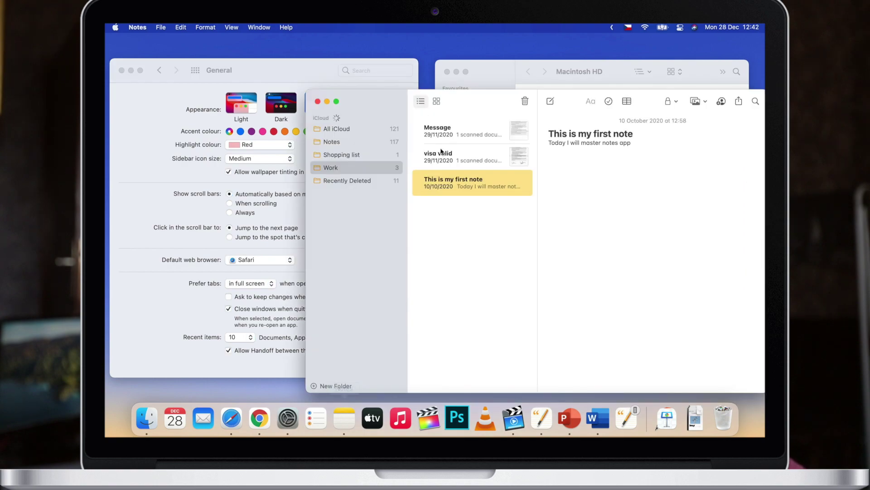
{"action": "left_click_drag", "start_coordinate": [637, 142], "coordinate": [561, 135]}
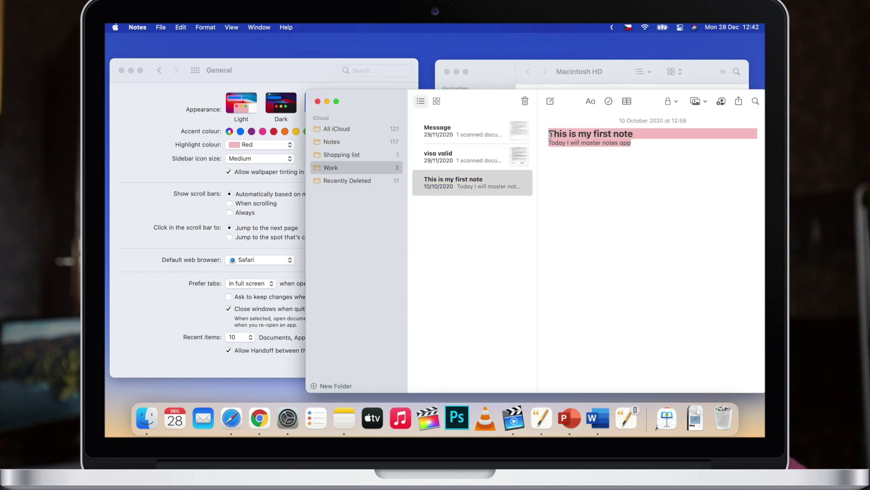
Restore the highlight colour to Accent Colour and return to Notes
{"action": "left_click", "coordinate": [268, 146]}
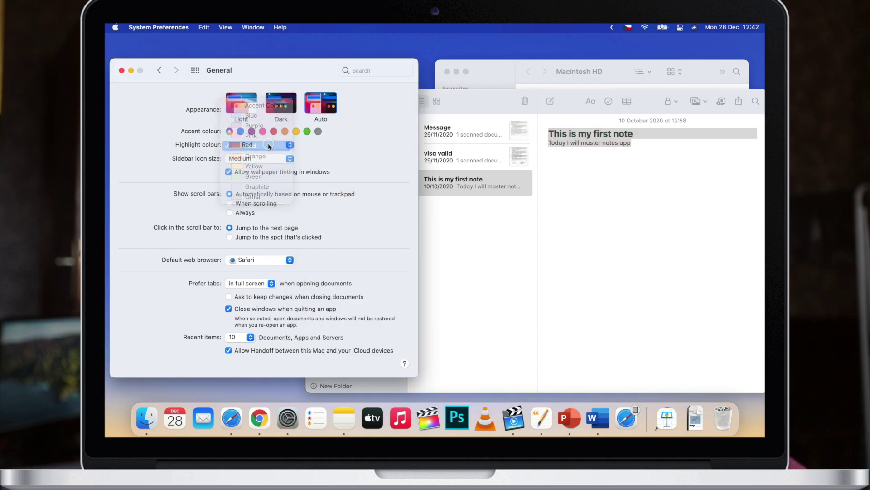
{"action": "left_click", "coordinate": [268, 145]}
{"action": "left_click", "coordinate": [240, 107]}
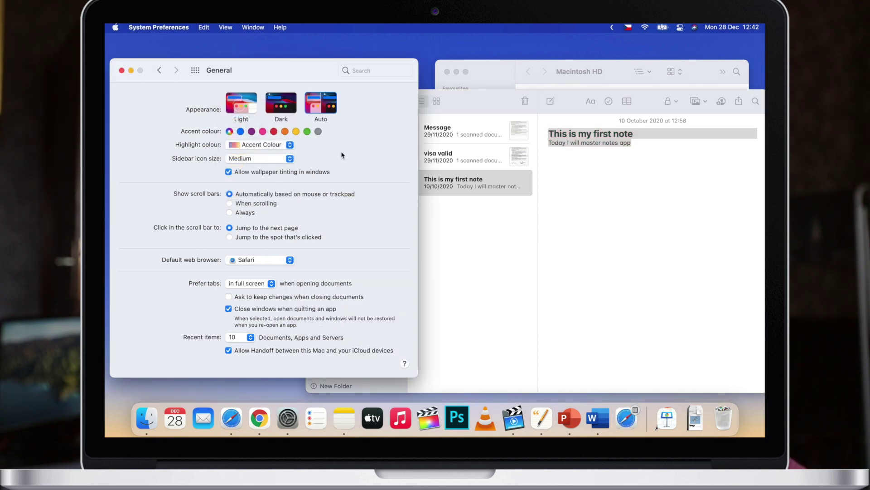
{"action": "left_click", "coordinate": [610, 176]}
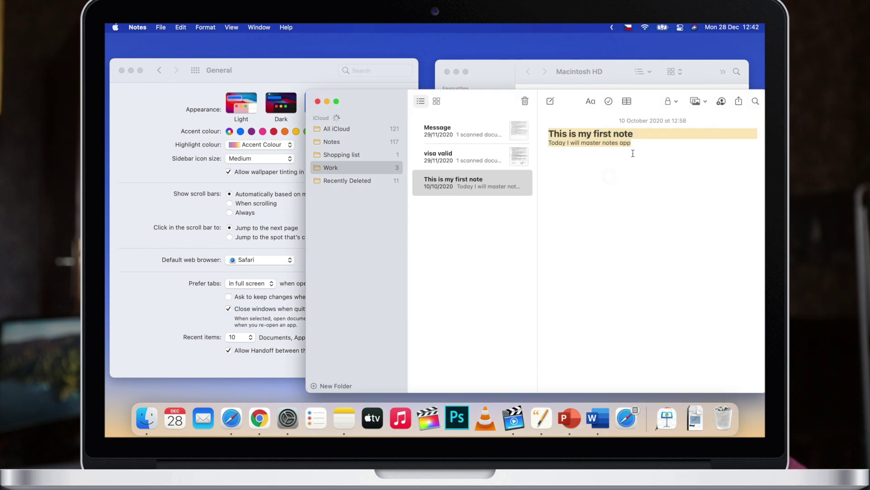
{"action": "left_click", "coordinate": [326, 102]}
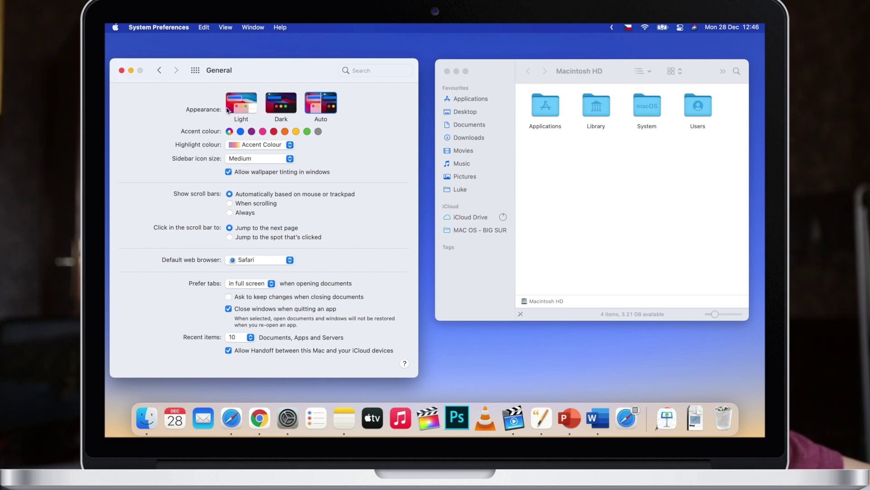
{"action": "left_click", "coordinate": [285, 155]}
{"action": "left_click", "coordinate": [263, 151]}
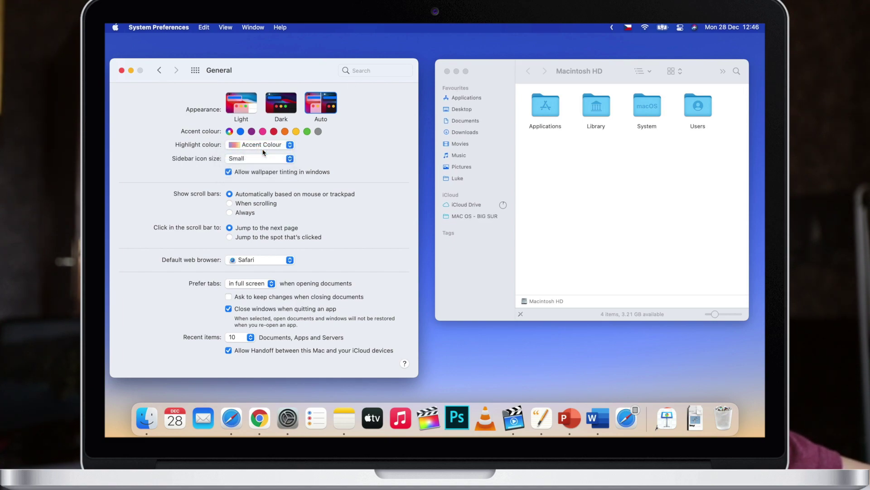
{"action": "left_click", "coordinate": [289, 158]}
{"action": "left_click", "coordinate": [269, 180]}
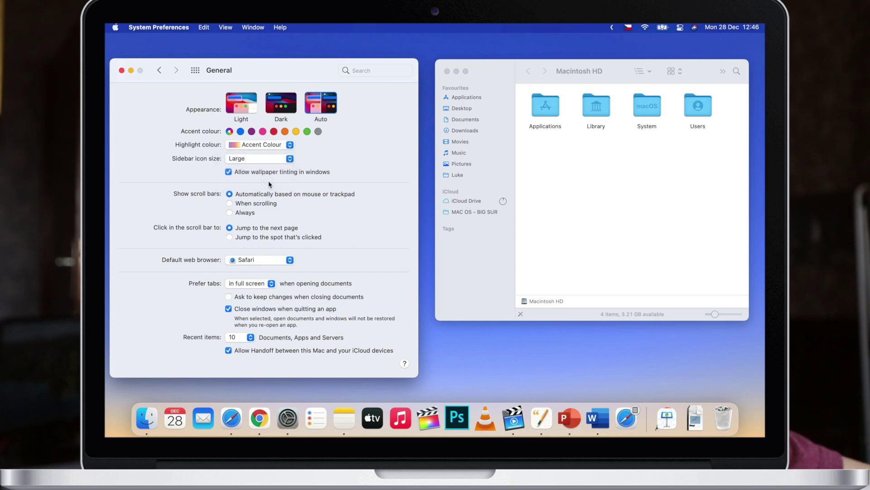
{"action": "left_click", "coordinate": [290, 159]}
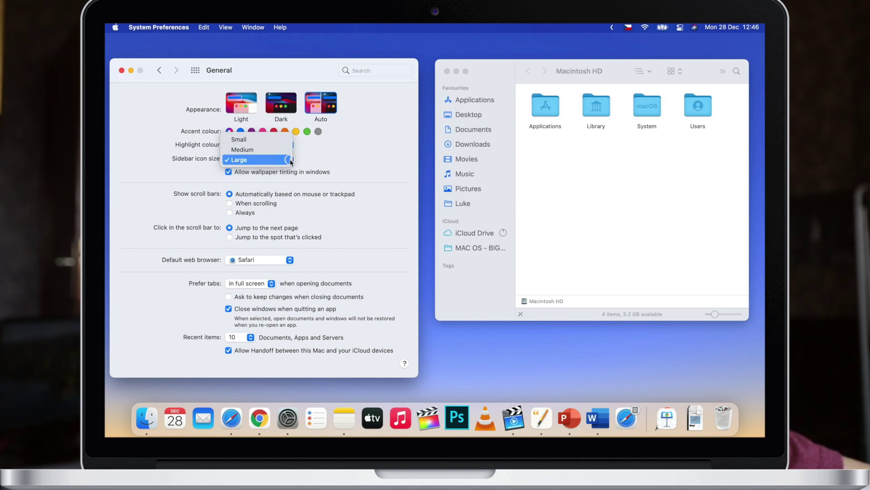
{"action": "left_click", "coordinate": [247, 150]}
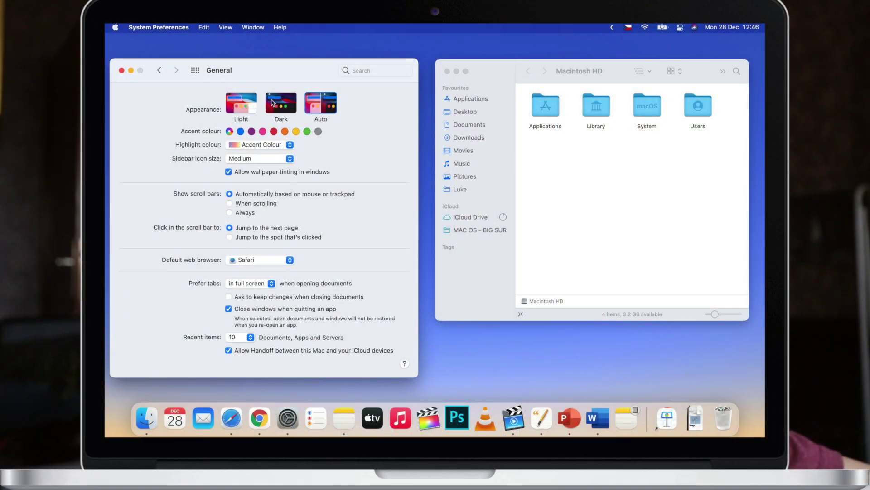
Try Dark appearance, turn Dark Mode off in Control Centre's Display, then choose Auto
{"action": "left_click", "coordinate": [272, 102]}
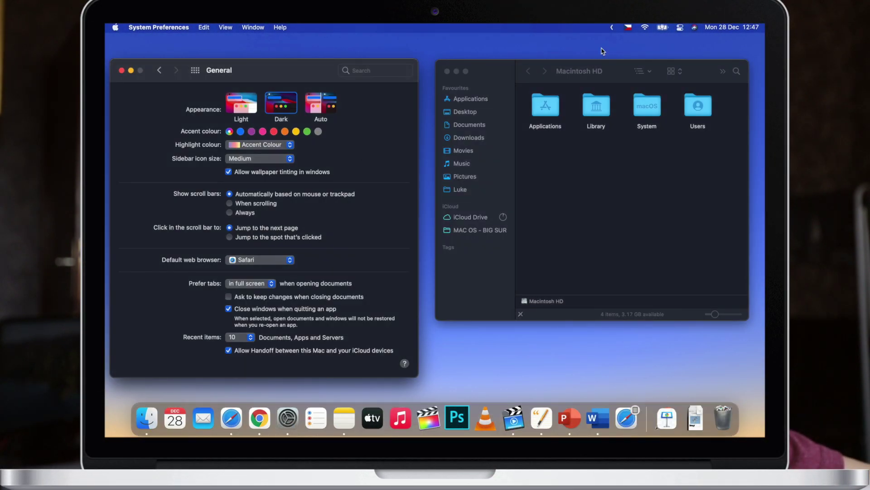
{"action": "left_click", "coordinate": [681, 27]}
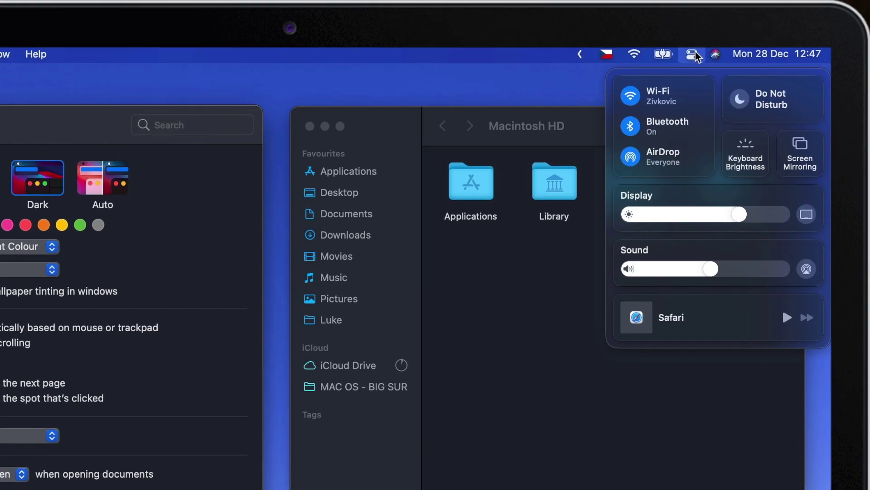
{"action": "left_click", "coordinate": [807, 215]}
{"action": "left_click", "coordinate": [658, 136]}
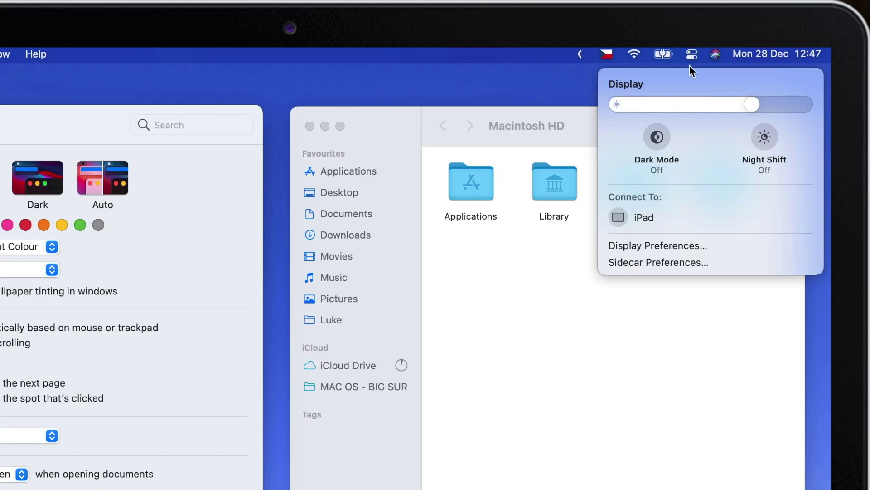
{"action": "left_click", "coordinate": [690, 58]}
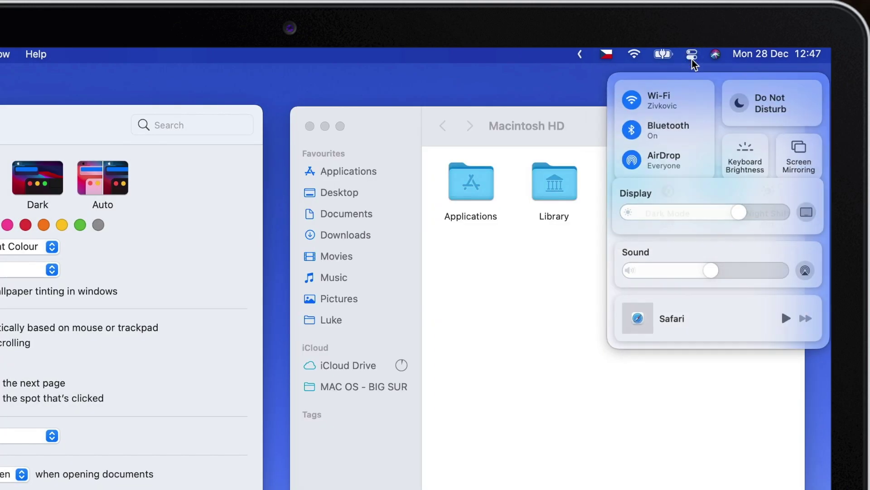
{"action": "left_click", "coordinate": [691, 58]}
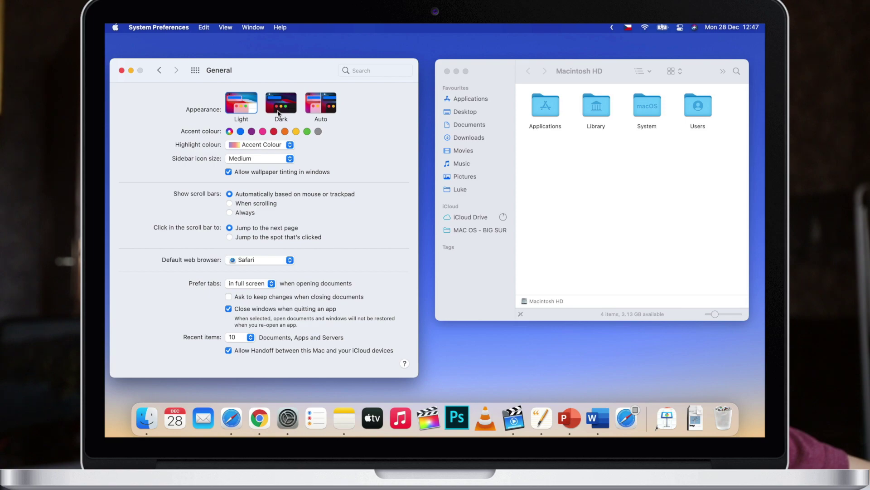
{"action": "left_click", "coordinate": [278, 109]}
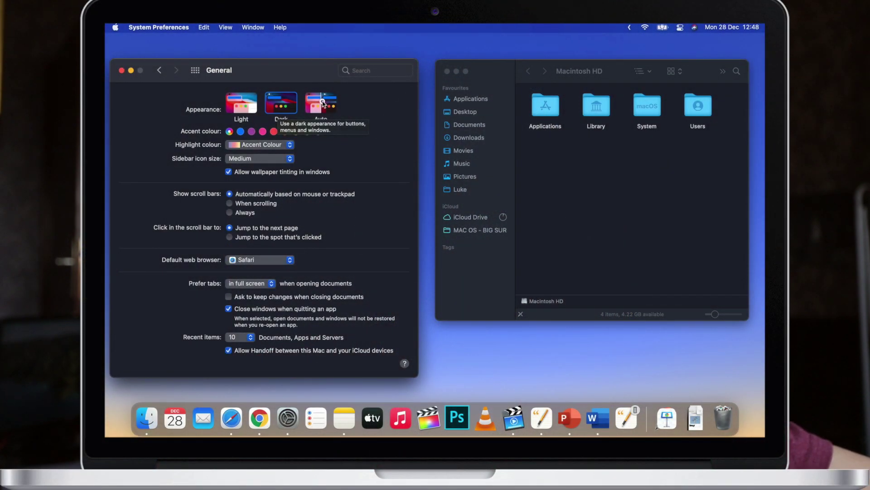
{"action": "left_click", "coordinate": [322, 104]}
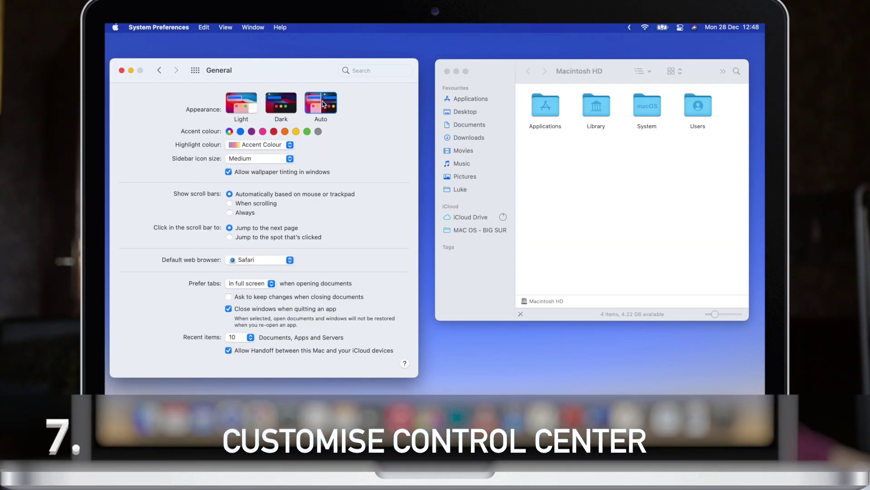
Close Finder, open Dock & Menu Bar, and toggle Bluetooth's Show in Menu Bar on and off
{"action": "left_click", "coordinate": [447, 71]}
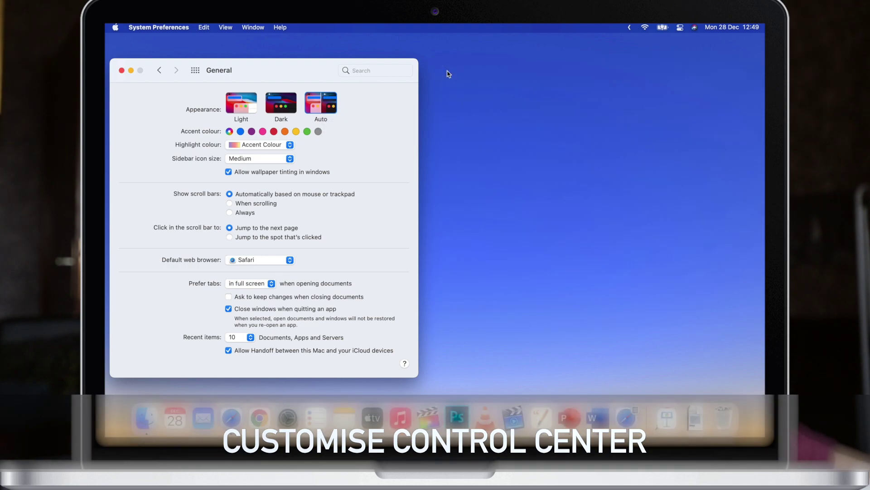
{"action": "left_click", "coordinate": [158, 70]}
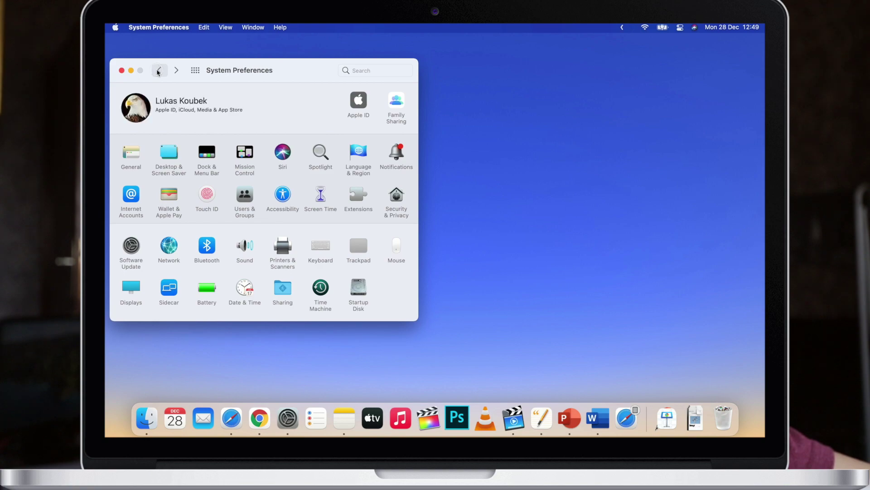
{"action": "left_click", "coordinate": [207, 153]}
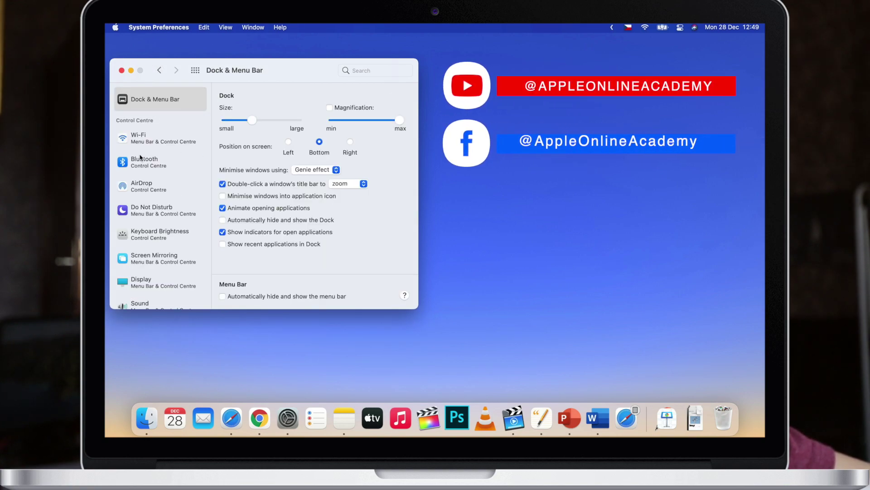
{"action": "left_click", "coordinate": [141, 163]}
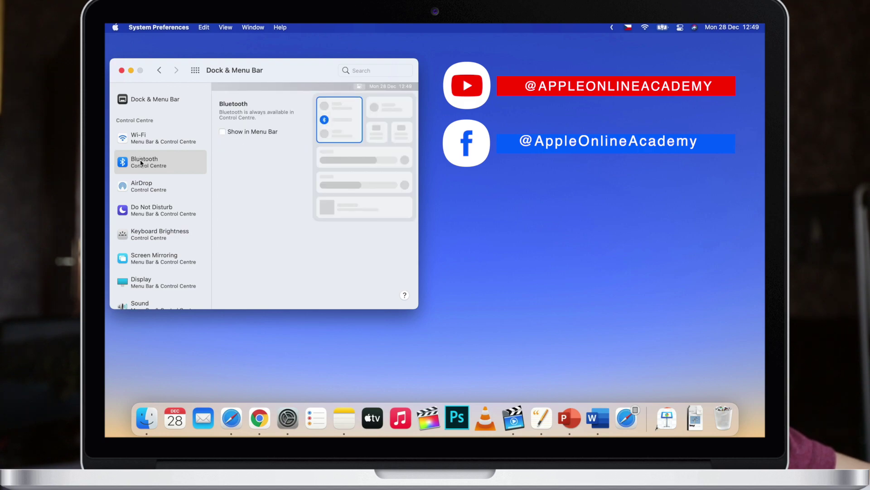
{"action": "left_click", "coordinate": [223, 132]}
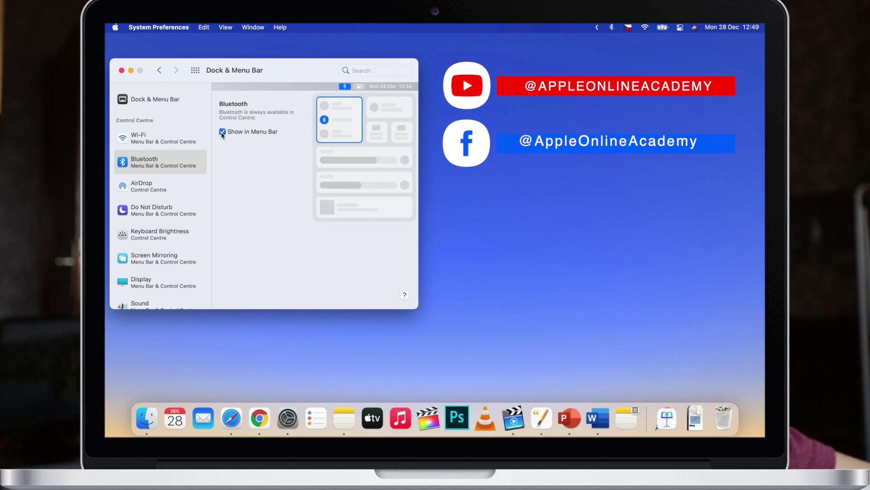
{"action": "left_click", "coordinate": [222, 132]}
Look through the Keyboard Brightness, Screen Mirroring and Display menu-bar settings
{"action": "left_click", "coordinate": [143, 233]}
{"action": "scroll", "coordinate": [143, 227], "scroll_direction": "down", "scroll_amount": 2}
{"action": "left_click", "coordinate": [143, 227]}
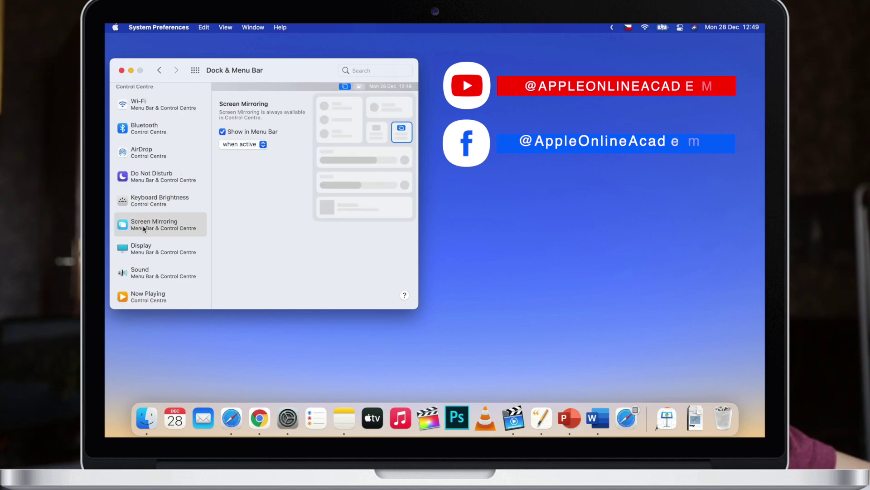
{"action": "left_click", "coordinate": [145, 247]}
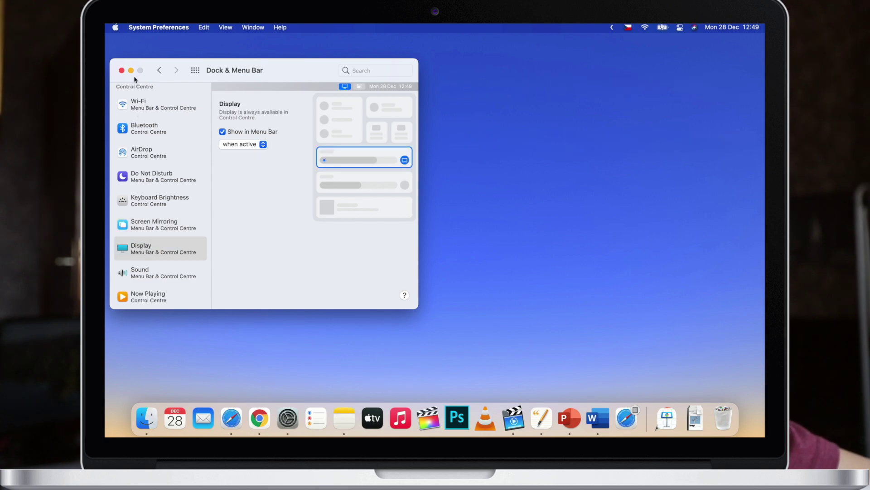
Drag the Bluetooth tile from Control Centre into the menu bar, then remove it
{"action": "left_click", "coordinate": [680, 28]}
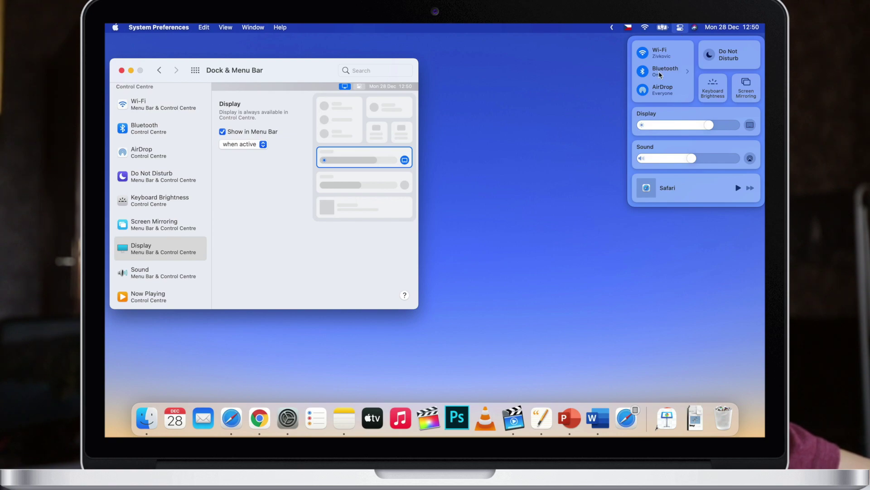
{"action": "left_click_drag", "start_coordinate": [662, 72], "coordinate": [611, 29]}
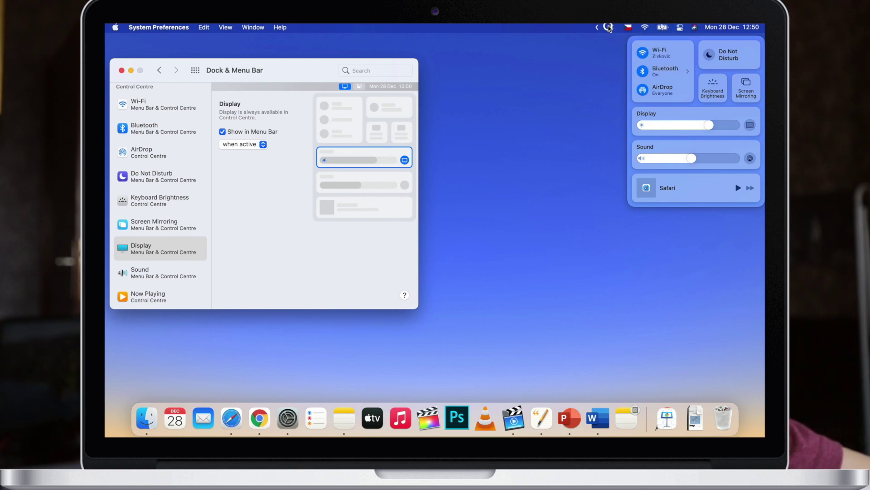
{"action": "left_click", "coordinate": [591, 62]}
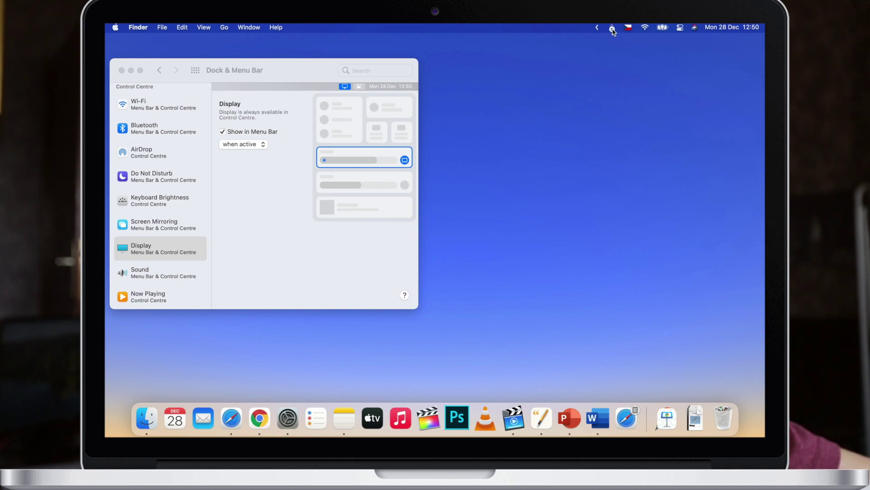
{"action": "left_click_drag", "start_coordinate": [605, 100], "coordinate": [607, 100]}
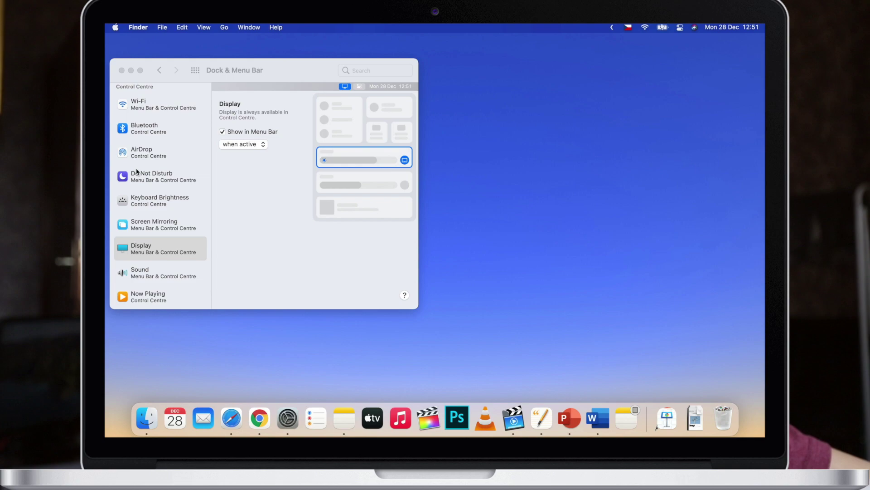
Toggle the Clock's weekday, date, analogue and seconds options, keeping weekday and date without seconds
{"action": "scroll", "coordinate": [137, 171], "scroll_direction": "down", "scroll_amount": 10}
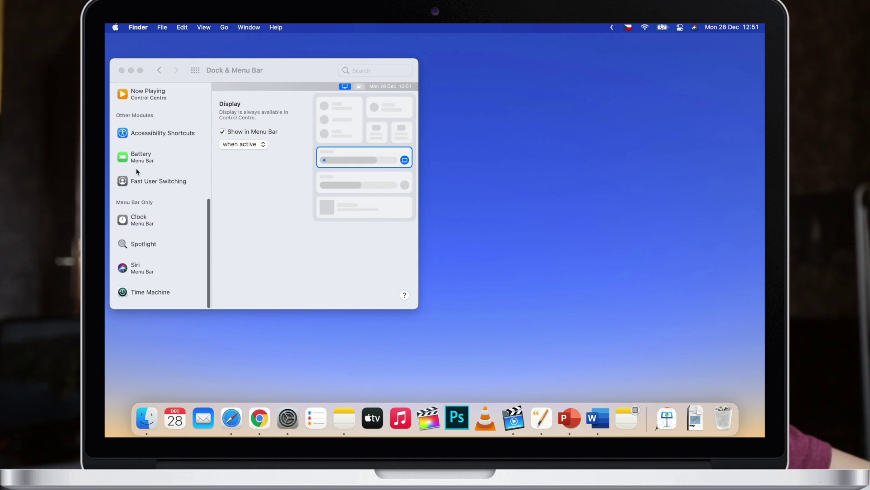
{"action": "left_click", "coordinate": [143, 219]}
{"action": "left_click", "coordinate": [143, 218]}
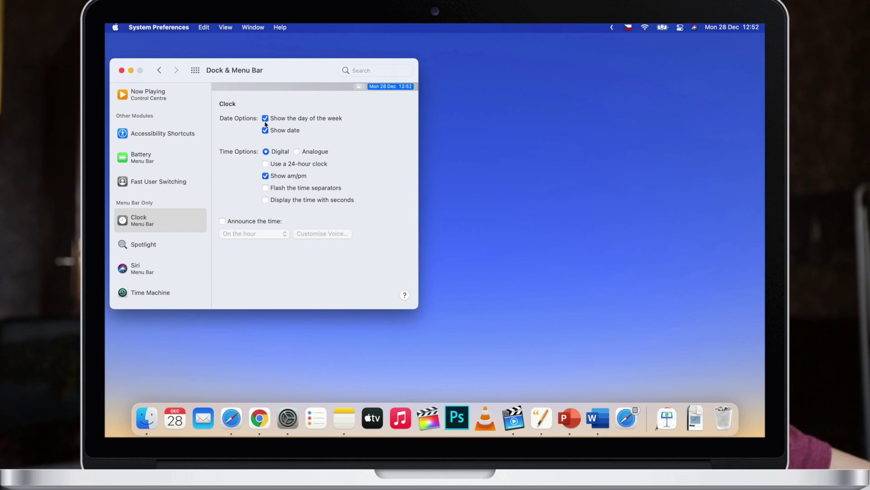
{"action": "left_click", "coordinate": [266, 119]}
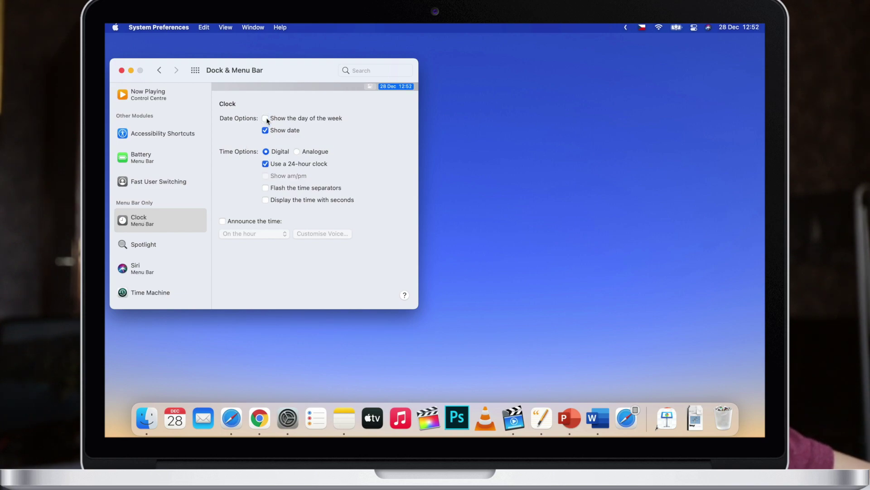
{"action": "left_click", "coordinate": [265, 119]}
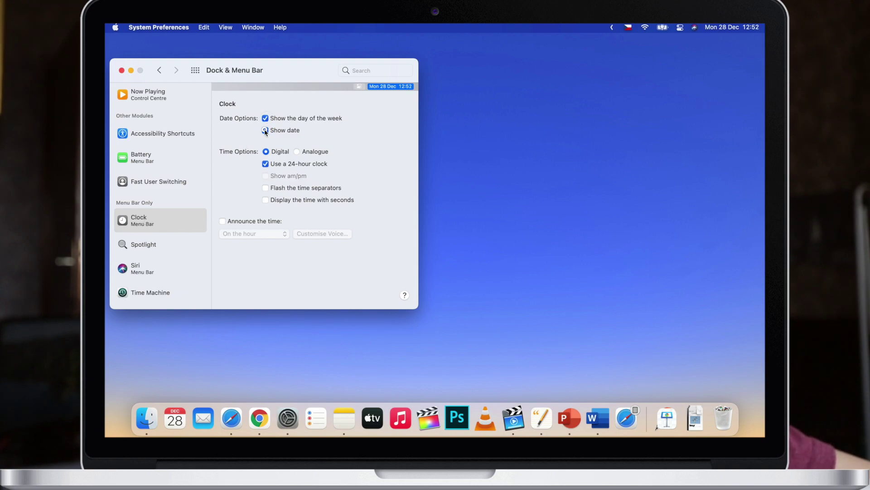
{"action": "left_click", "coordinate": [265, 130]}
{"action": "left_click", "coordinate": [265, 131]}
{"action": "left_click", "coordinate": [298, 151]}
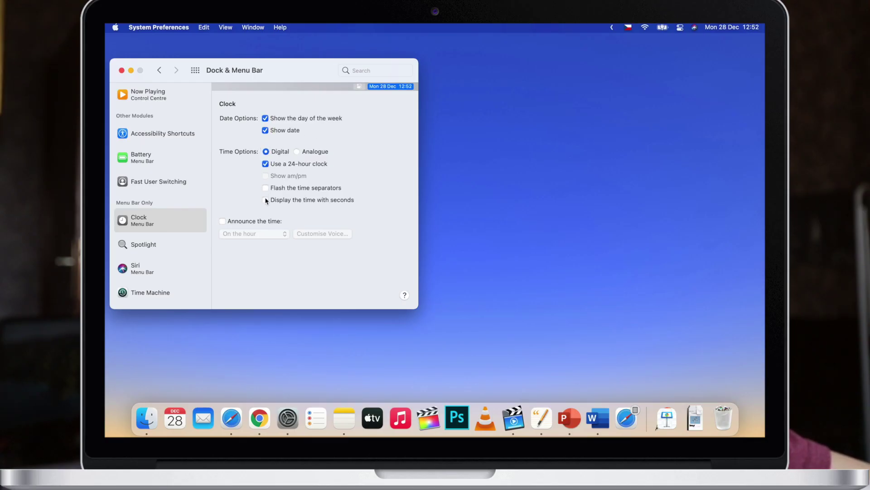
{"action": "left_click", "coordinate": [266, 201]}
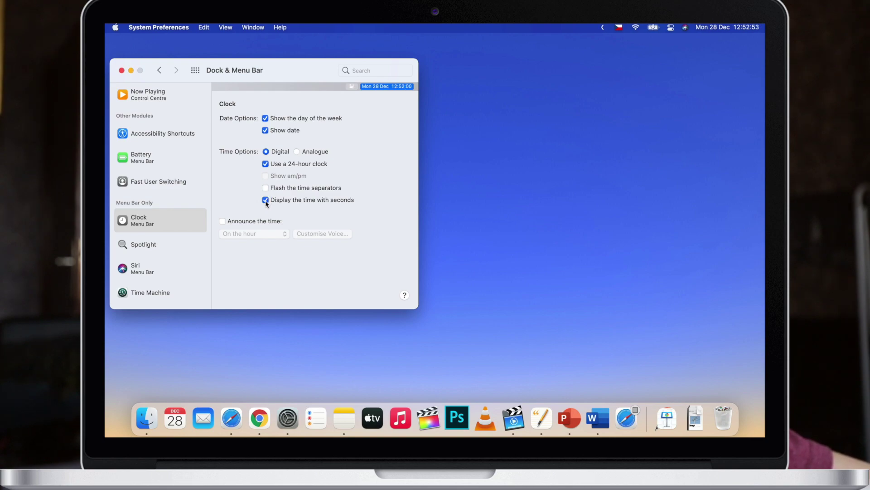
{"action": "left_click", "coordinate": [265, 200]}
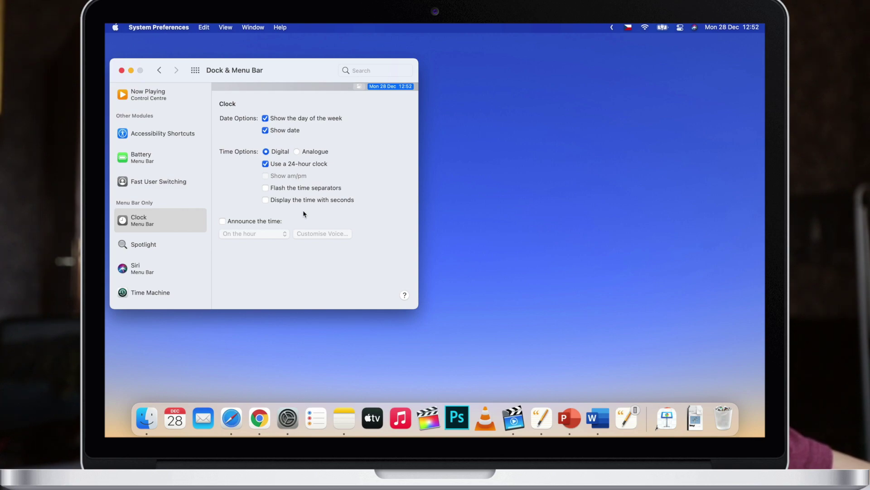
View notifications and widgets in Notification Centre, then return to all preference panes
{"action": "left_click", "coordinate": [553, 101]}
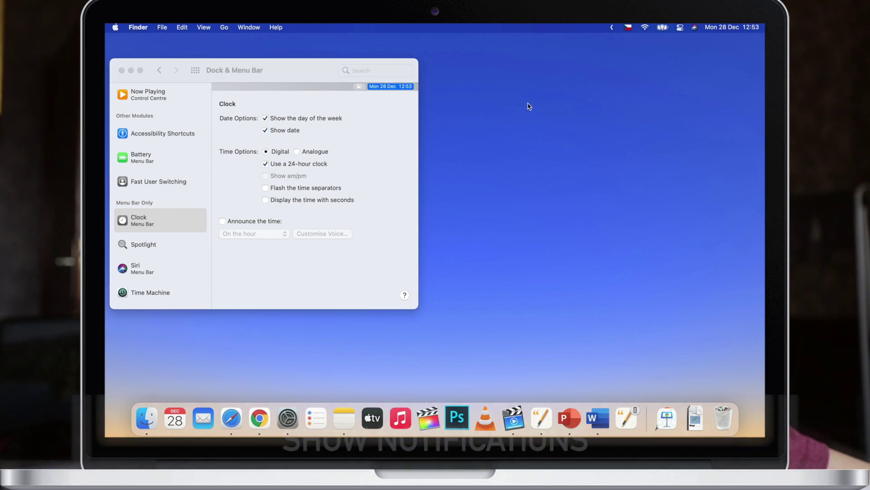
{"action": "left_click", "coordinate": [746, 28]}
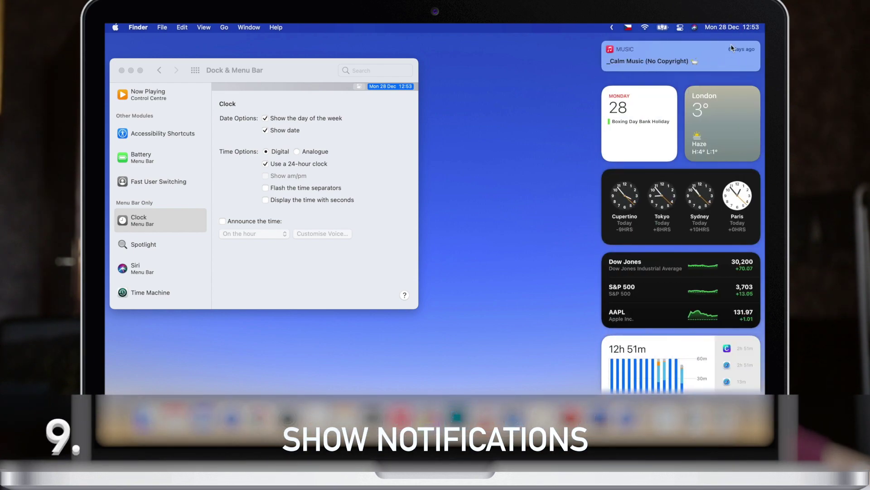
{"action": "mouse_move", "coordinate": [731, 46]}
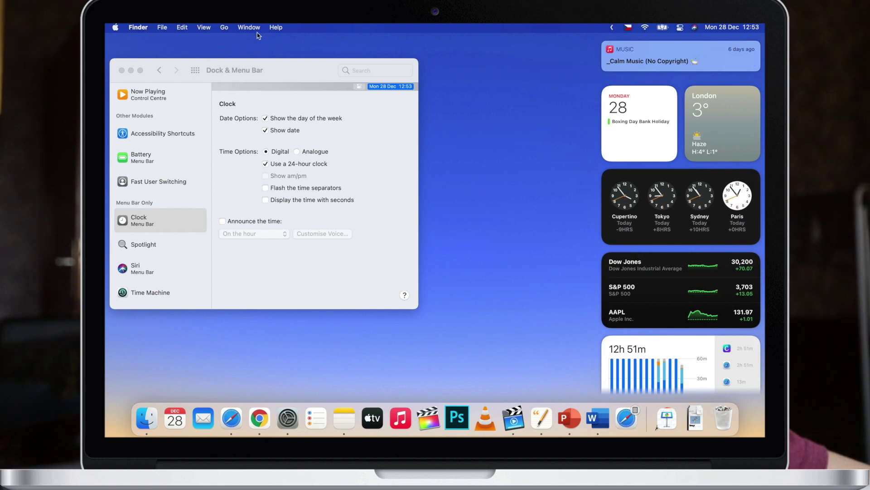
{"action": "left_click", "coordinate": [195, 70]}
Go to the Notifications preferences and select Calendar's notification settings
{"action": "left_click", "coordinate": [196, 70]}
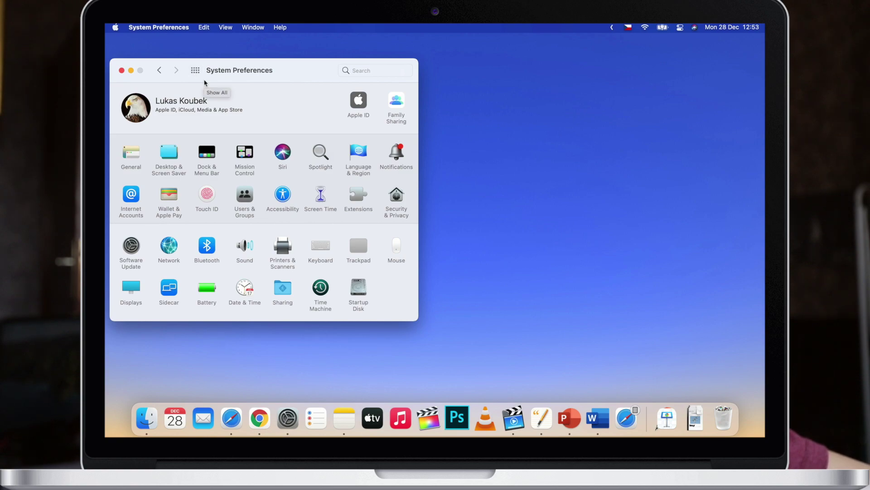
{"action": "left_click", "coordinate": [396, 154]}
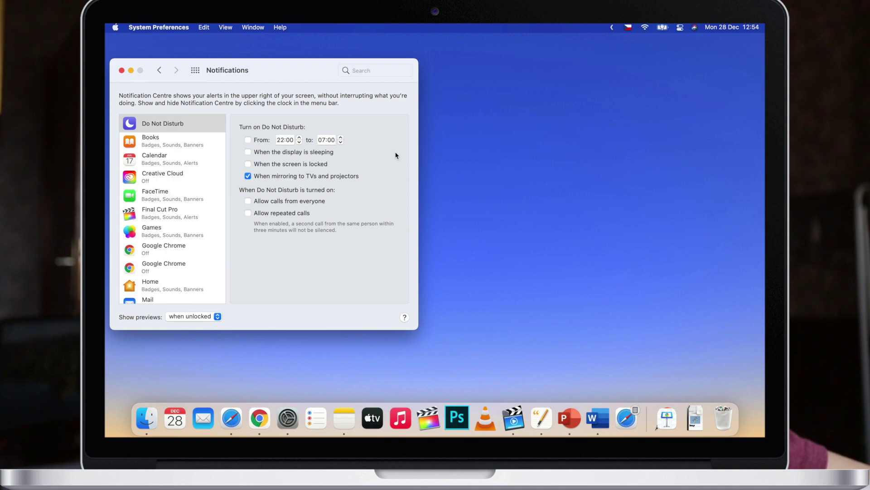
{"action": "left_click", "coordinate": [154, 141]}
{"action": "left_click", "coordinate": [157, 159]}
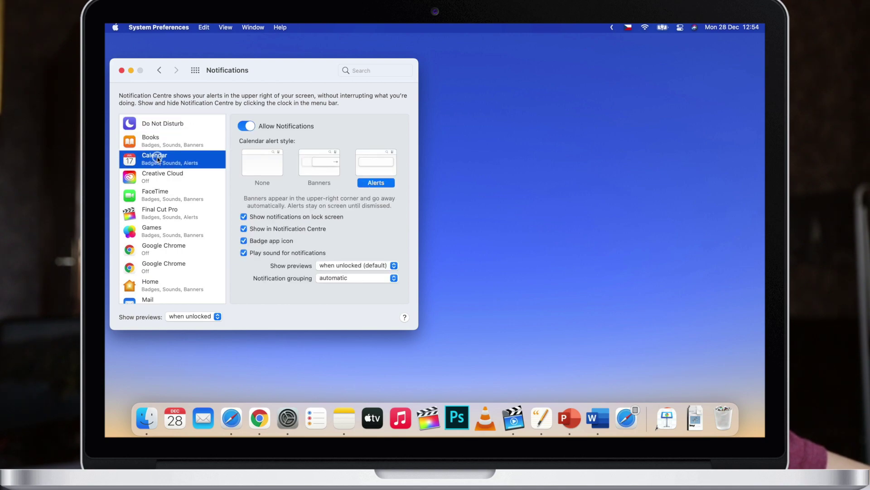
Try Banners and None for Calendar, return to Alerts, then turn Calendar notifications off
{"action": "left_click", "coordinate": [313, 164]}
{"action": "left_click", "coordinate": [272, 165]}
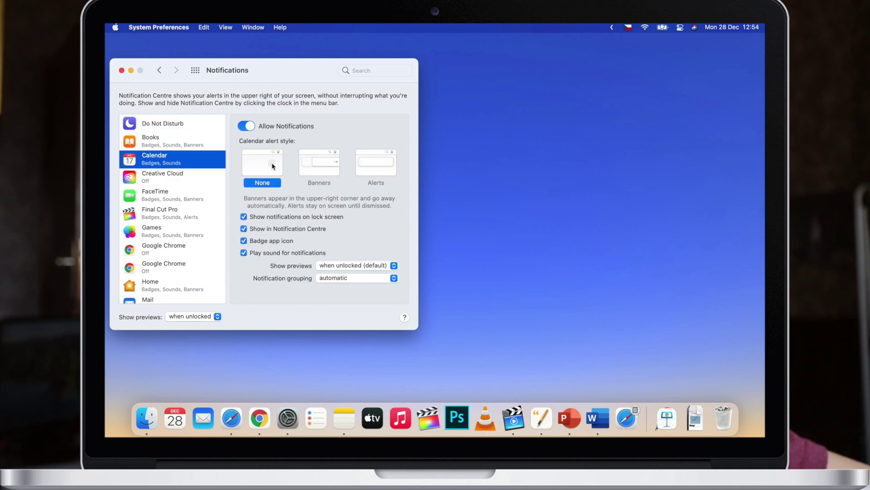
{"action": "left_click", "coordinate": [376, 163]}
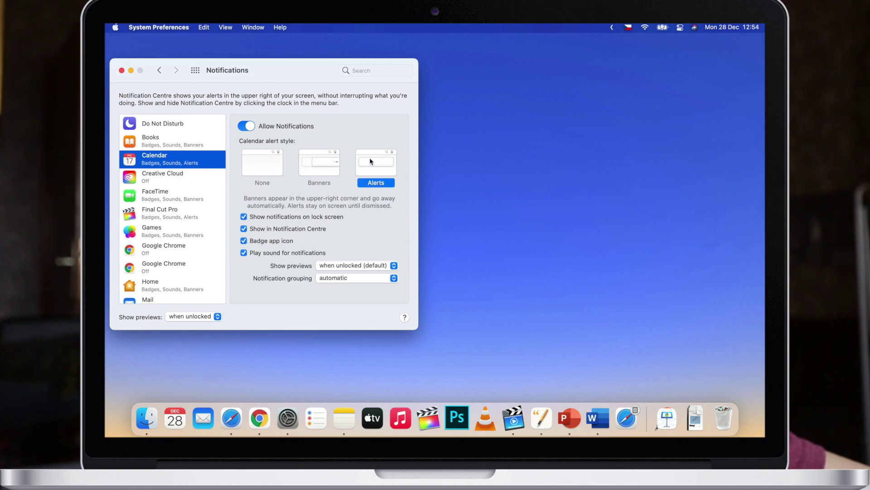
{"action": "left_click", "coordinate": [242, 127]}
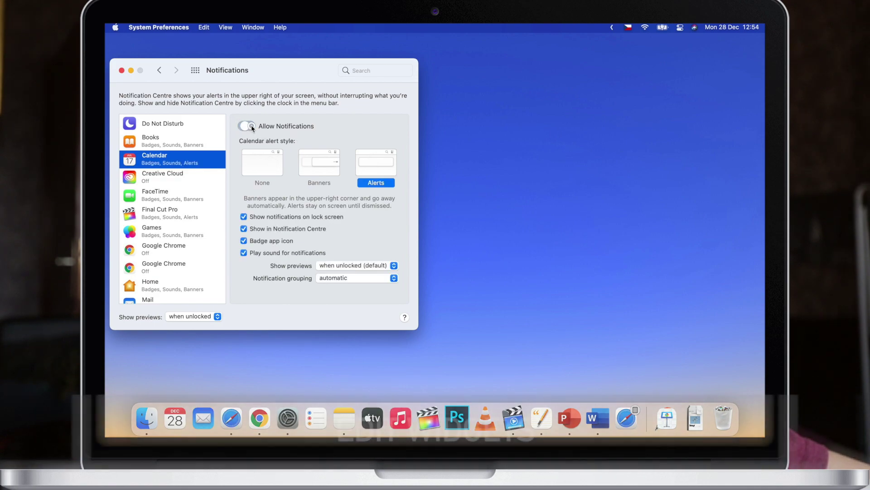
Re-enable Calendar notifications and add a World Clock widget with Tokyo first, replacing the small Clock
{"action": "left_click", "coordinate": [244, 127]}
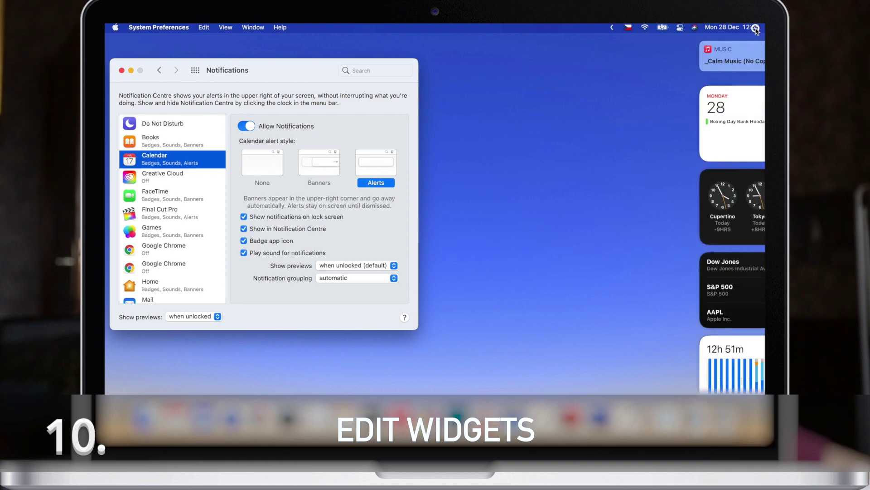
{"action": "scroll", "coordinate": [700, 250], "scroll_direction": "down", "scroll_amount": 3}
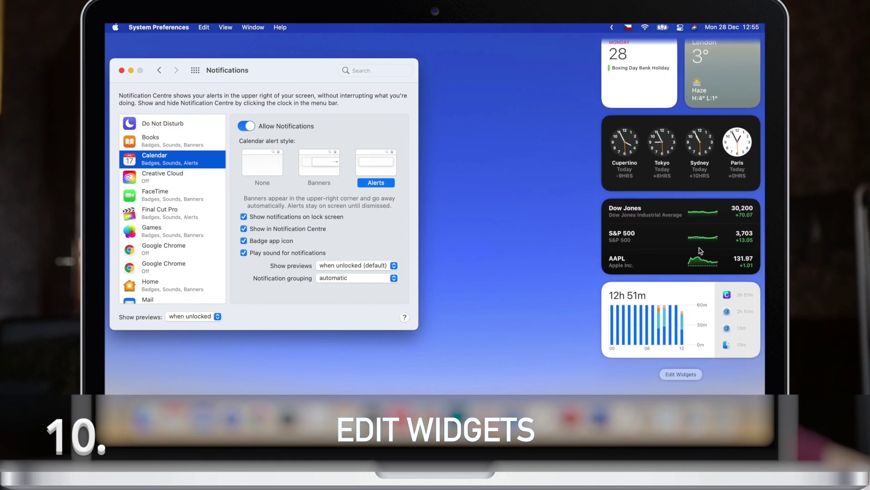
{"action": "left_click", "coordinate": [682, 384]}
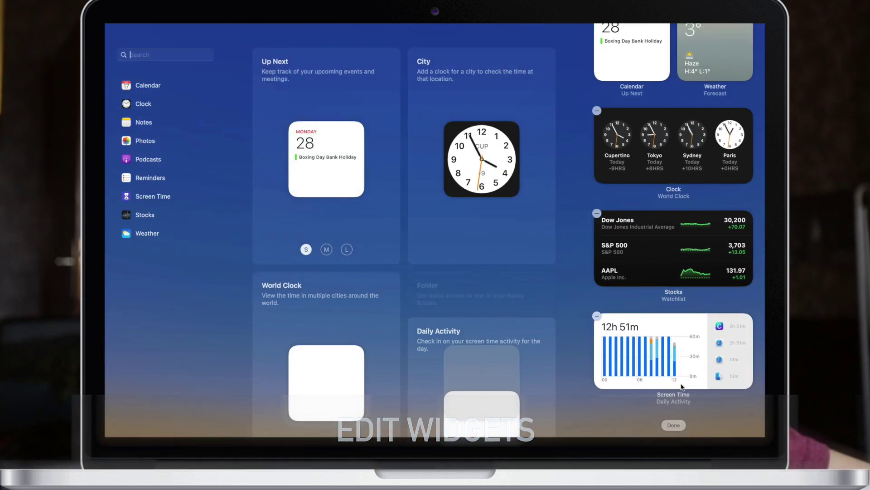
{"action": "left_click", "coordinate": [493, 175]}
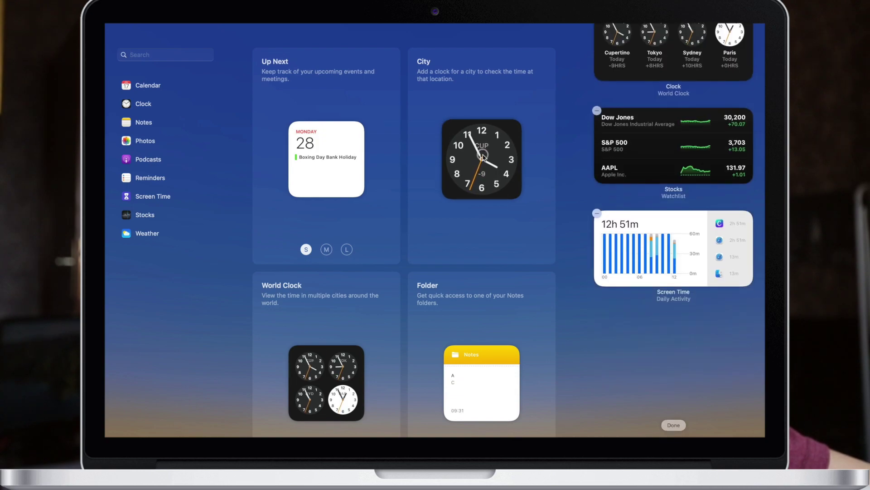
{"action": "scroll", "coordinate": [334, 338], "scroll_direction": "down", "scroll_amount": 3}
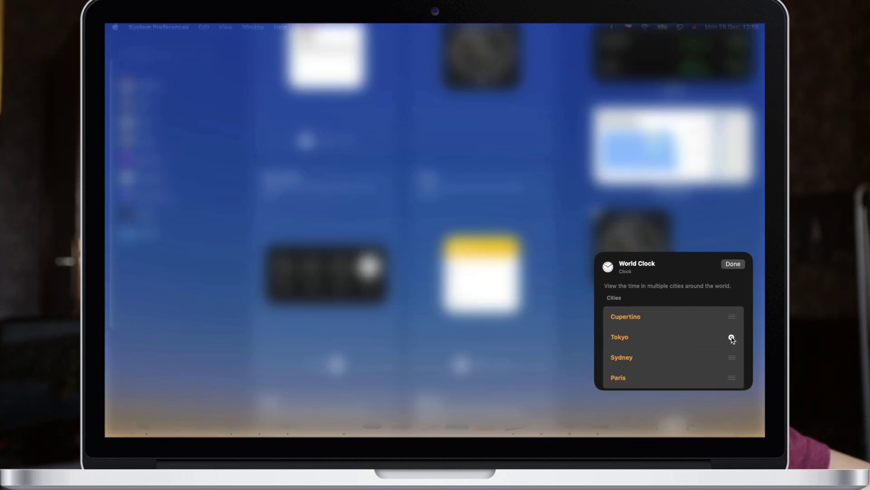
{"action": "left_click", "coordinate": [733, 265]}
{"action": "left_click", "coordinate": [596, 211]}
Add a large Podcasts Up Next widget above World Clock and finish editing widgets
{"action": "scroll", "coordinate": [464, 266], "scroll_direction": "down", "scroll_amount": 10}
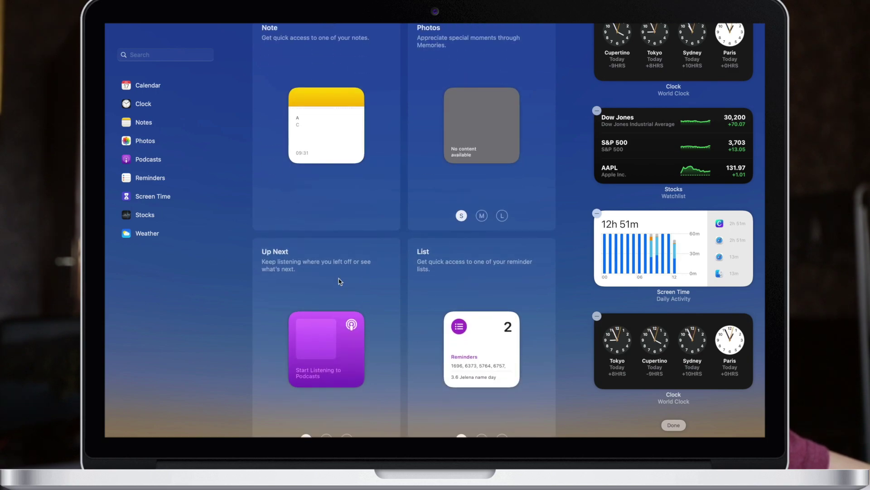
{"action": "scroll", "coordinate": [339, 281], "scroll_direction": "down", "scroll_amount": 2}
{"action": "left_click", "coordinate": [346, 372]}
{"action": "scroll", "coordinate": [596, 285], "scroll_direction": "down", "scroll_amount": 5}
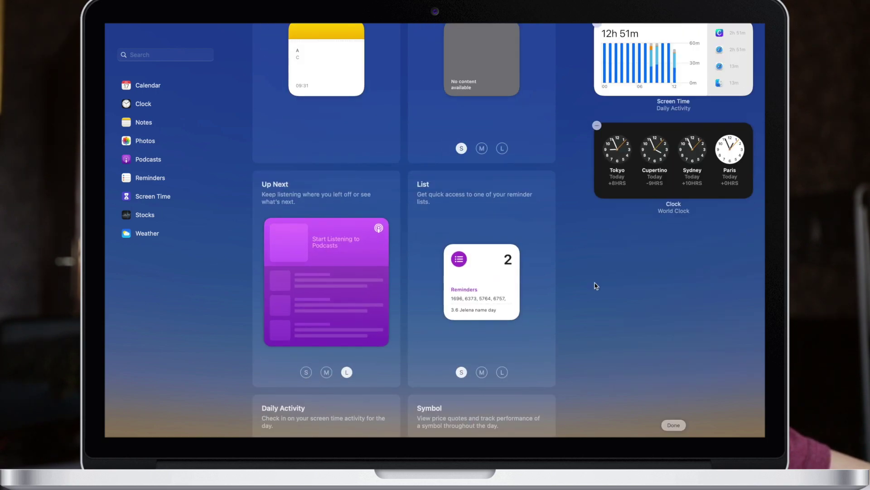
{"action": "left_click_drag", "start_coordinate": [596, 286], "coordinate": [700, 146]}
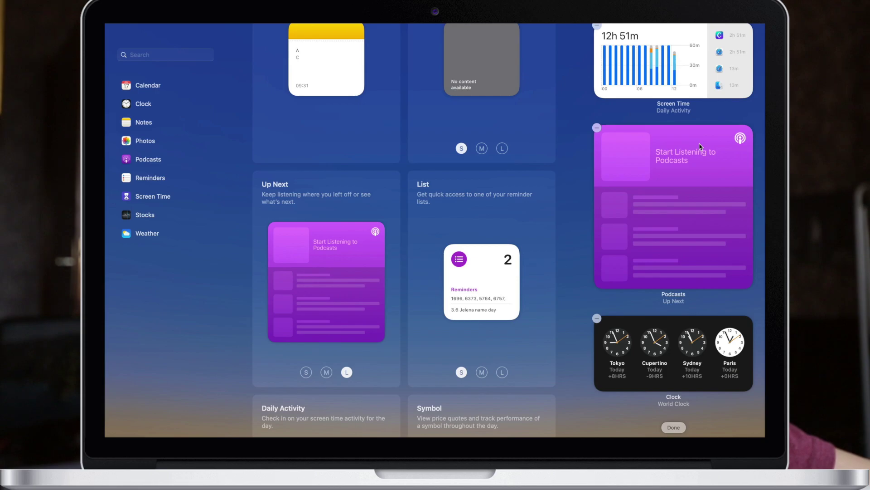
{"action": "left_click", "coordinate": [673, 427]}
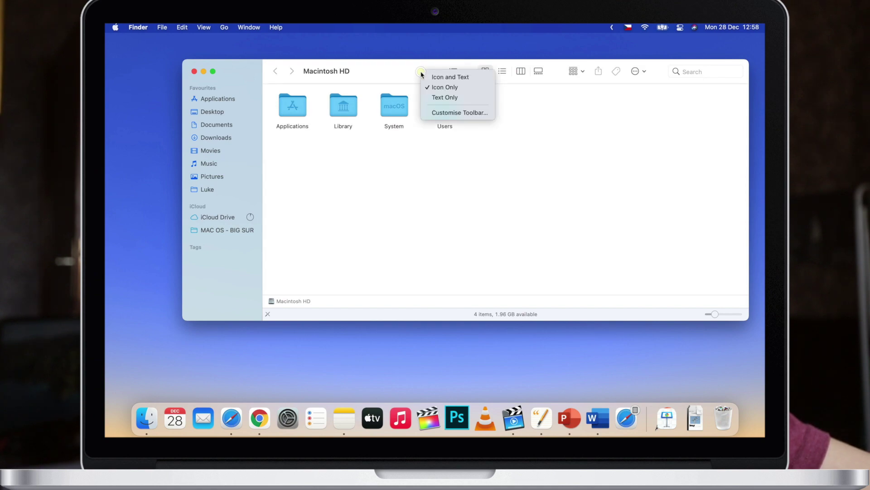
Add Get Info to the Finder toolbar and move the Search field left, ahead of Path
{"action": "left_click", "coordinate": [447, 113]}
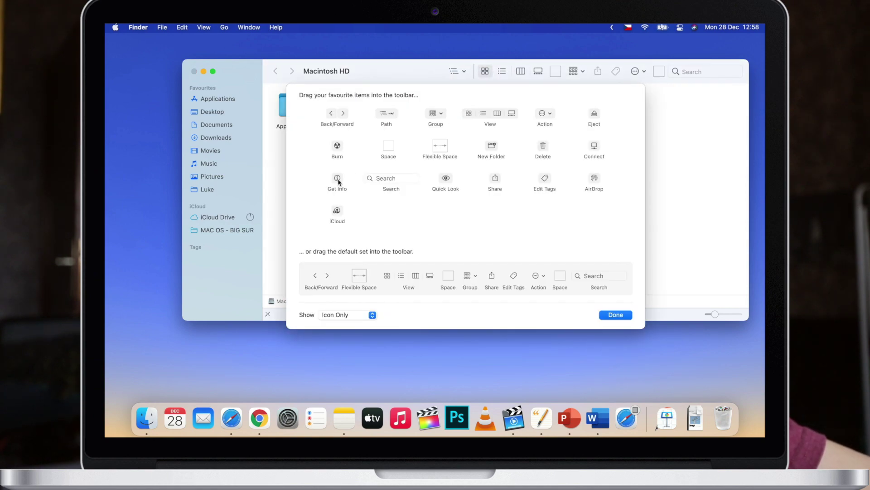
{"action": "left_click_drag", "start_coordinate": [339, 181], "coordinate": [430, 68]}
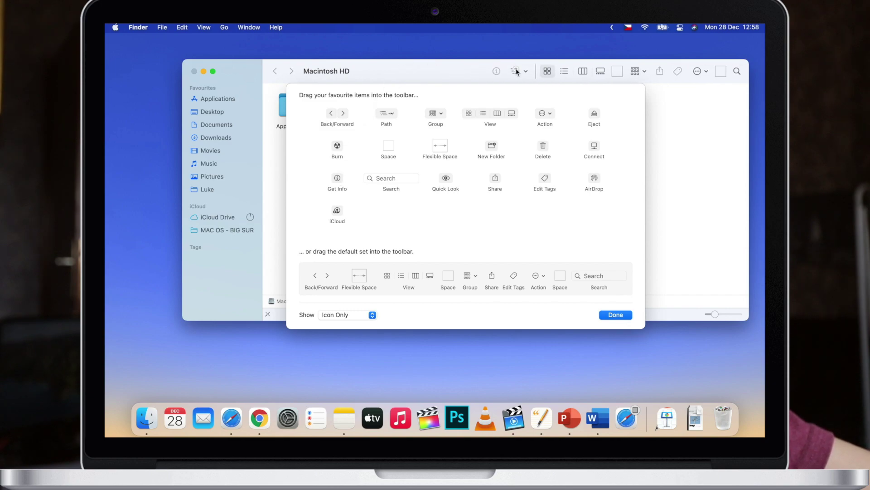
{"action": "left_click_drag", "start_coordinate": [738, 73], "coordinate": [451, 71]}
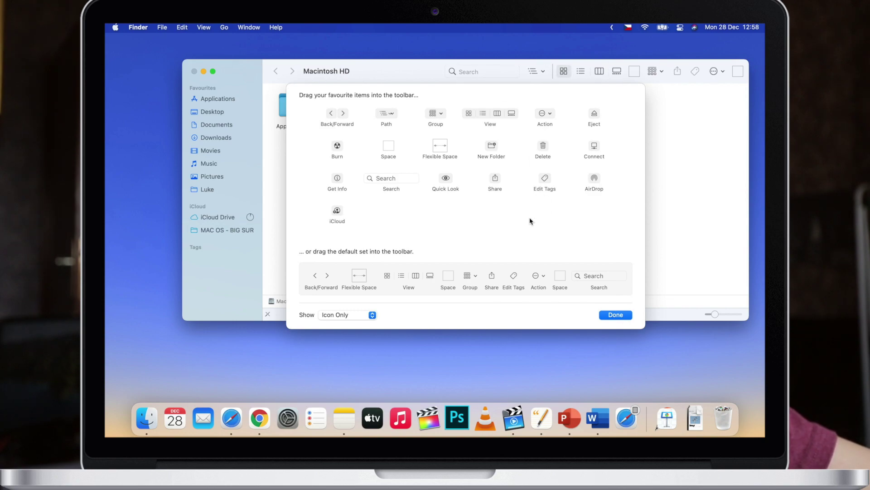
Finish the Finder toolbar, switch to the Safari space and bring up Safari's Customise Toolbar sheet
{"action": "left_click", "coordinate": [608, 315]}
{"action": "key", "text": "ctrl+Left"}
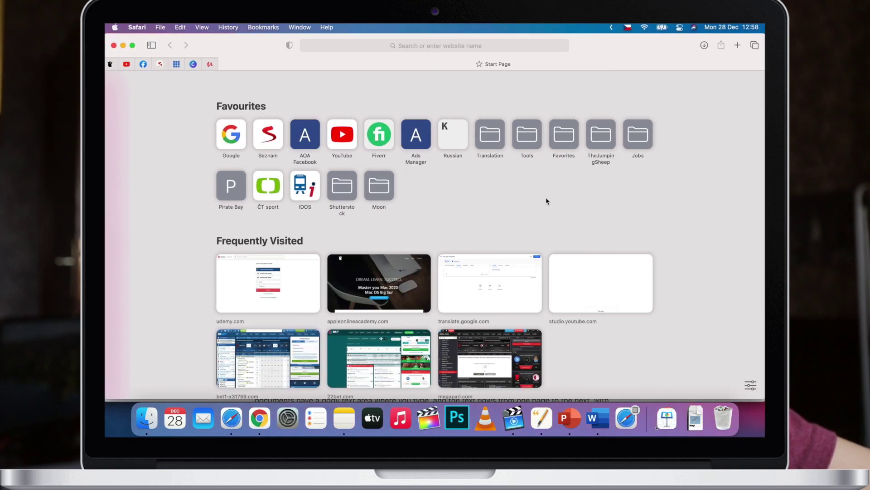
{"action": "right_click", "coordinate": [236, 44]}
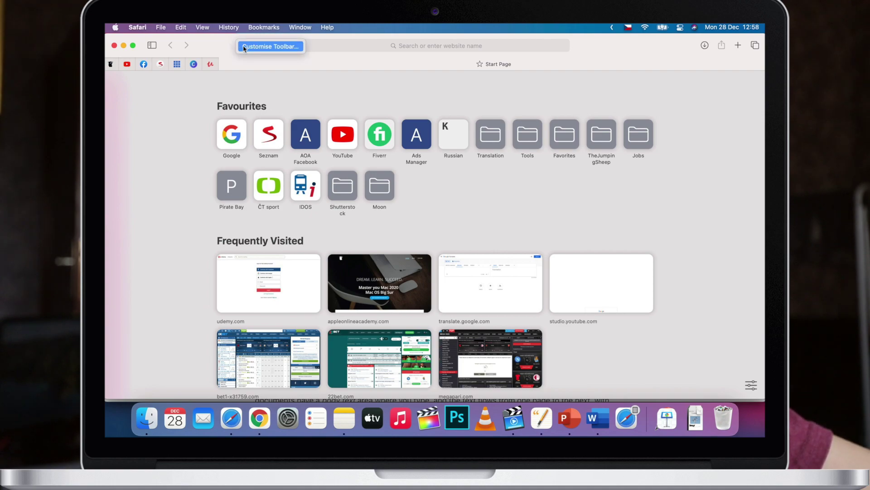
{"action": "left_click", "coordinate": [245, 48]}
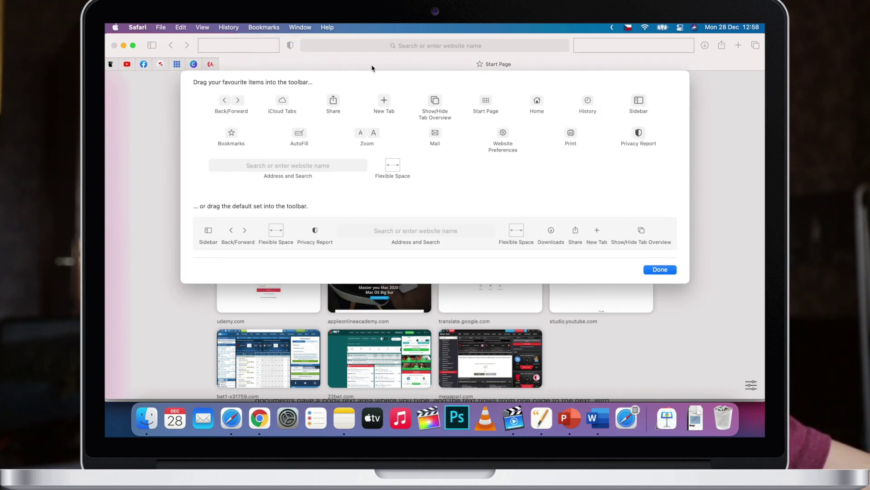